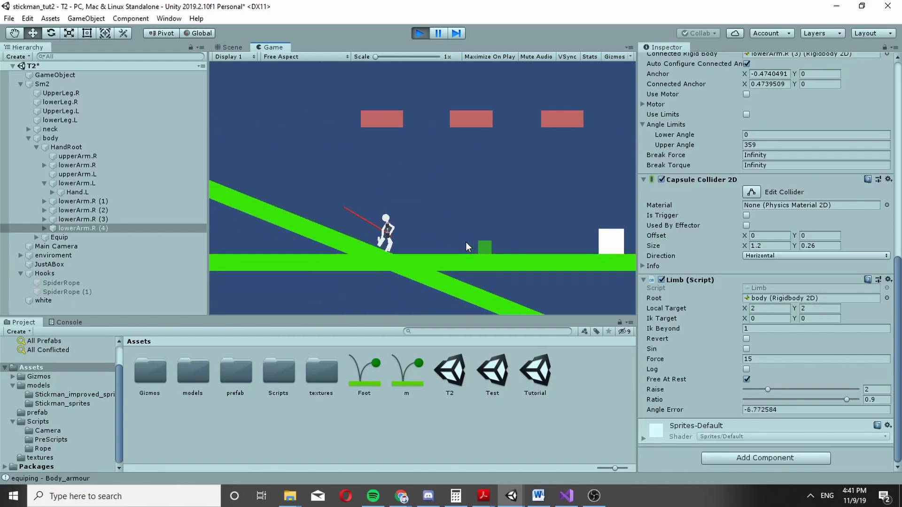
Step: Play-test the stickman in the running game by running and jumping in both directions around the boxes
key(d)
key(space)
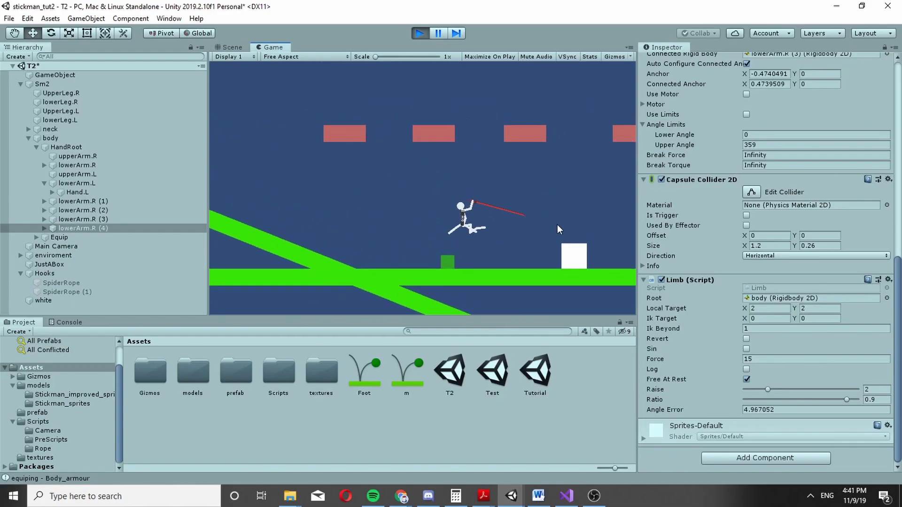
key(space)
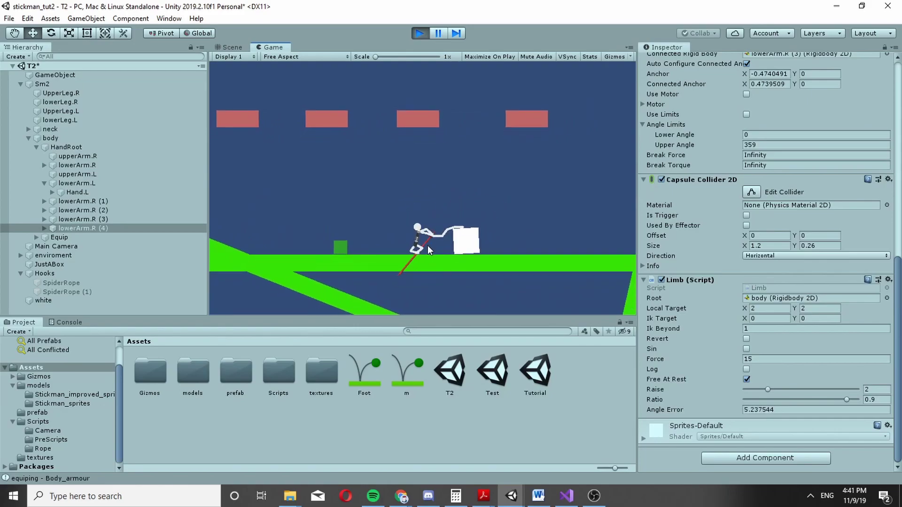
key(a)
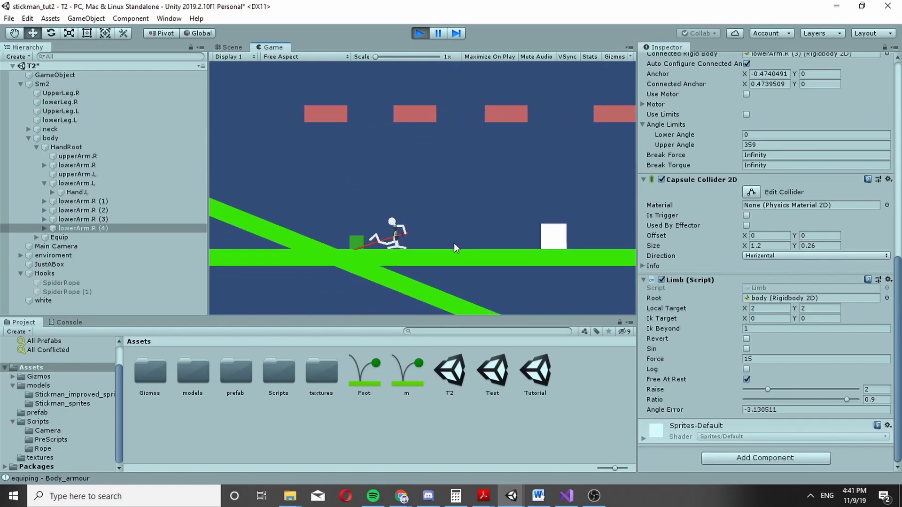
key(space)
key(d)
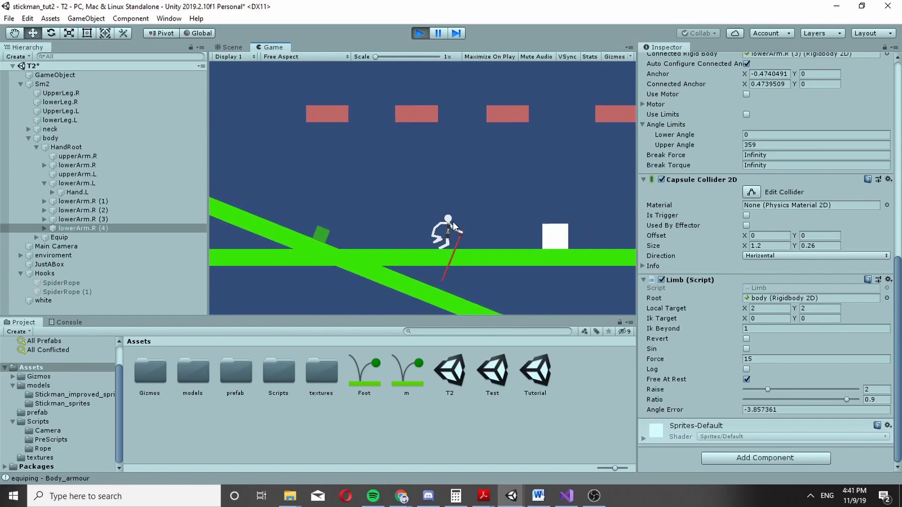
key(d)
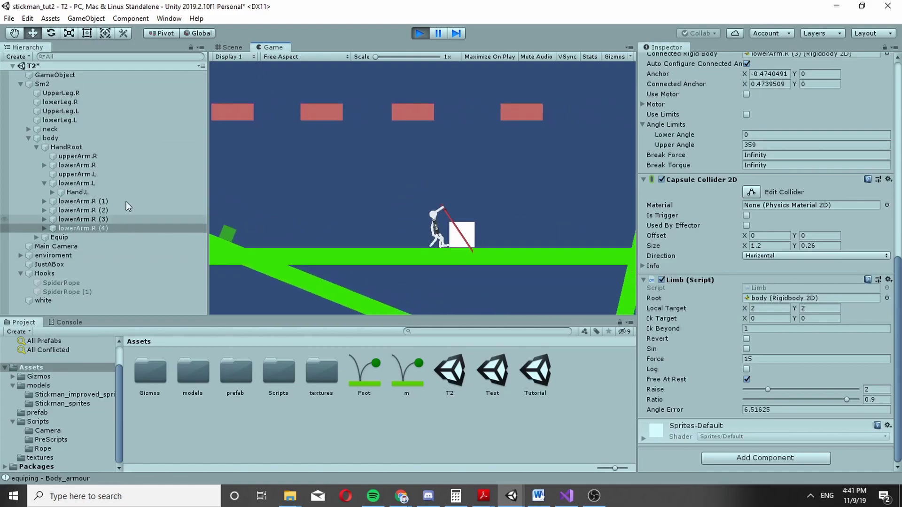
Step: In the Scene view, turn off Free At Rest for lowerArm.R (4) and set its Local Target to about X -4.89, Y 3.29
click(240, 48)
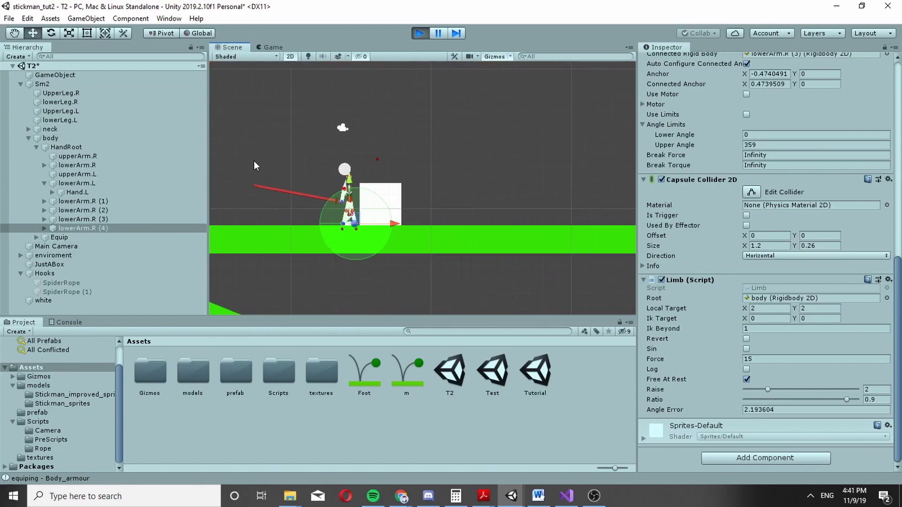
click(746, 380)
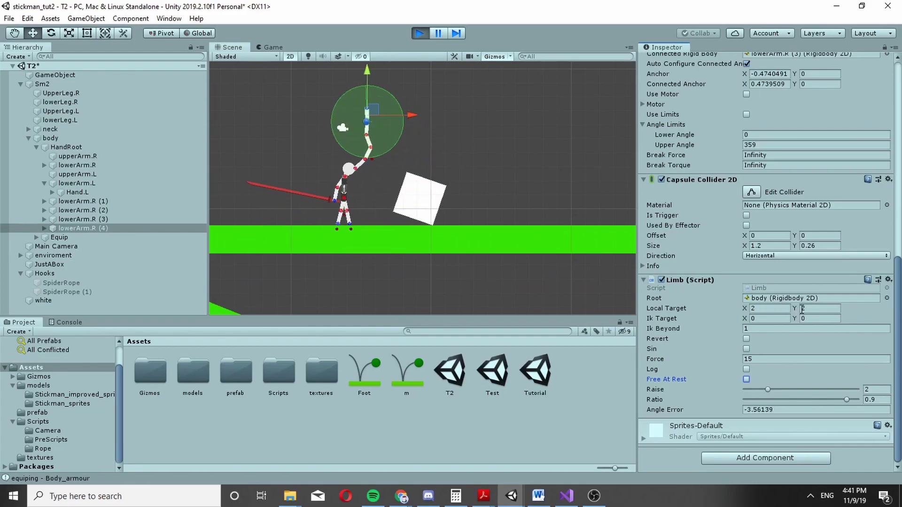
drag(798, 308, 789, 277)
drag(746, 308, 639, 311)
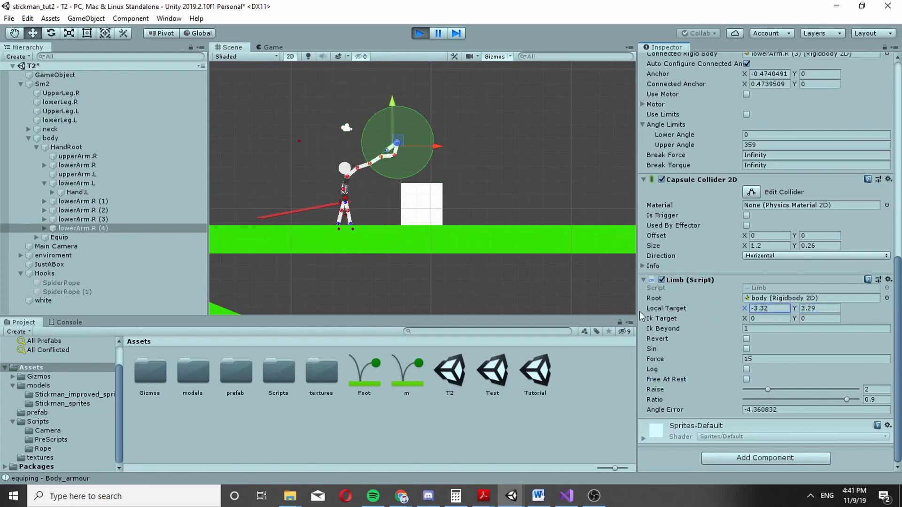
Step: Set lowerLeg.L's Local Target to about X -3.22, Y -0.21 and view the pose in the Game view
click(81, 202)
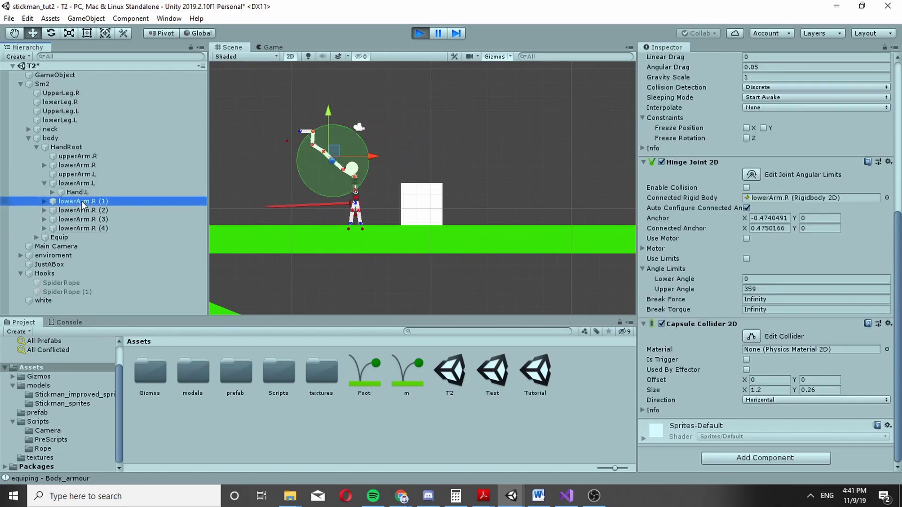
click(59, 120)
scroll(758, 387, down, 5)
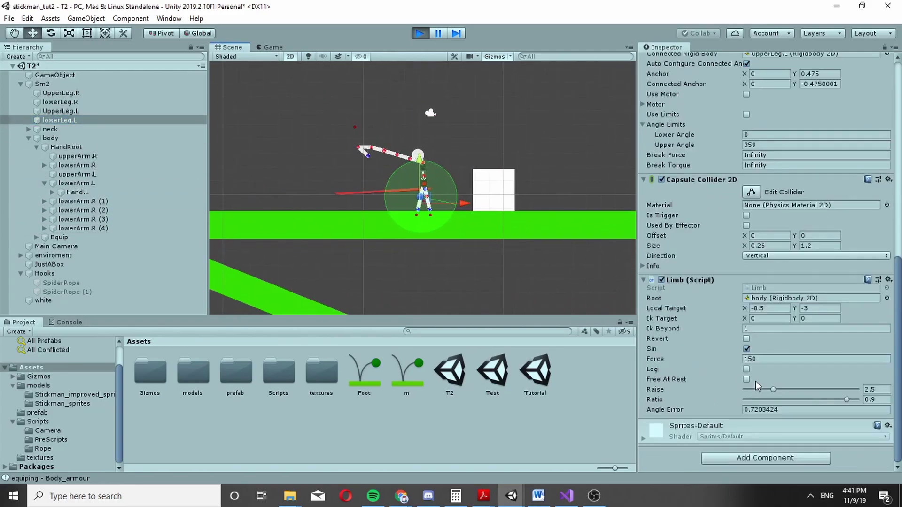
drag(796, 307, 840, 308)
click(747, 308)
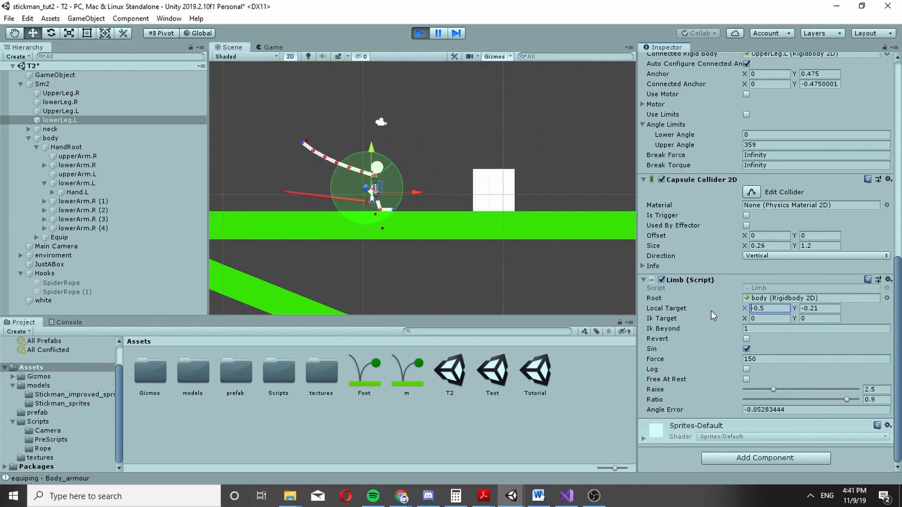
drag(745, 309, 712, 310)
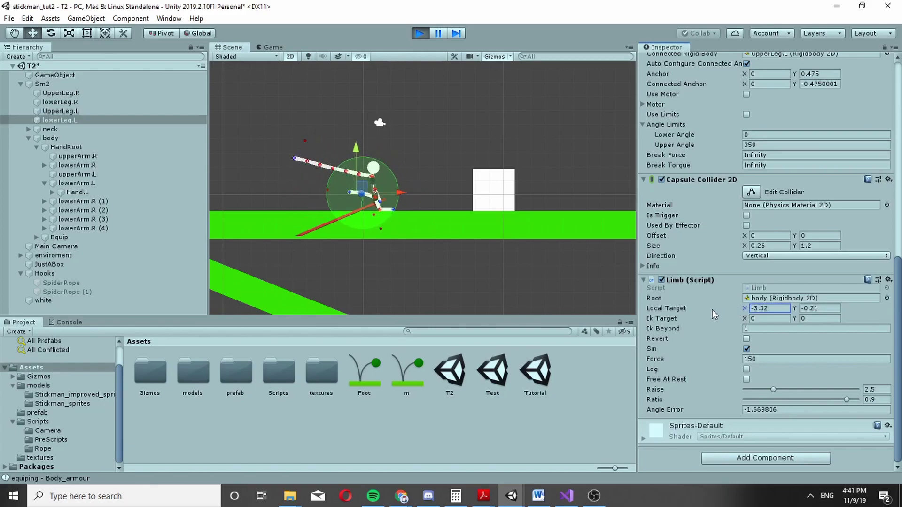
click(259, 48)
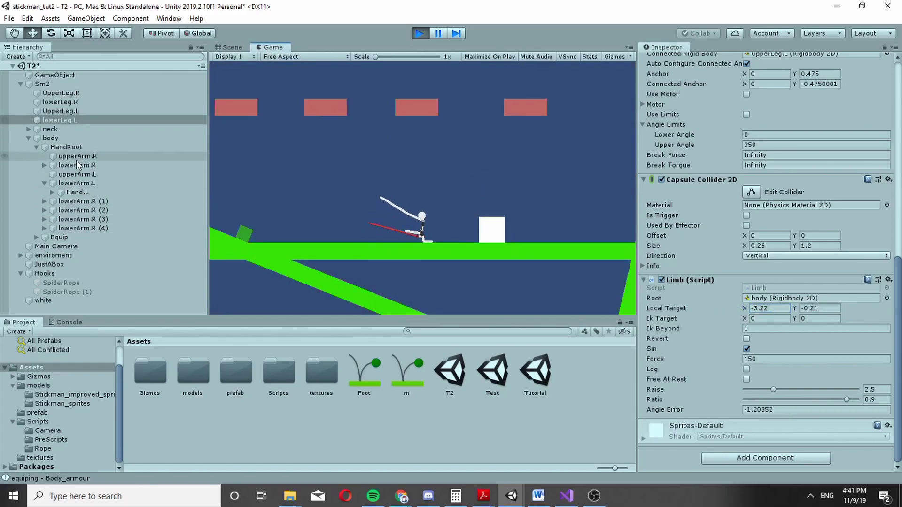
Step: Back in the Scene view, set lowerArm.R (4)'s Local Target to X 0 and about Y -26.43
click(86, 228)
click(241, 47)
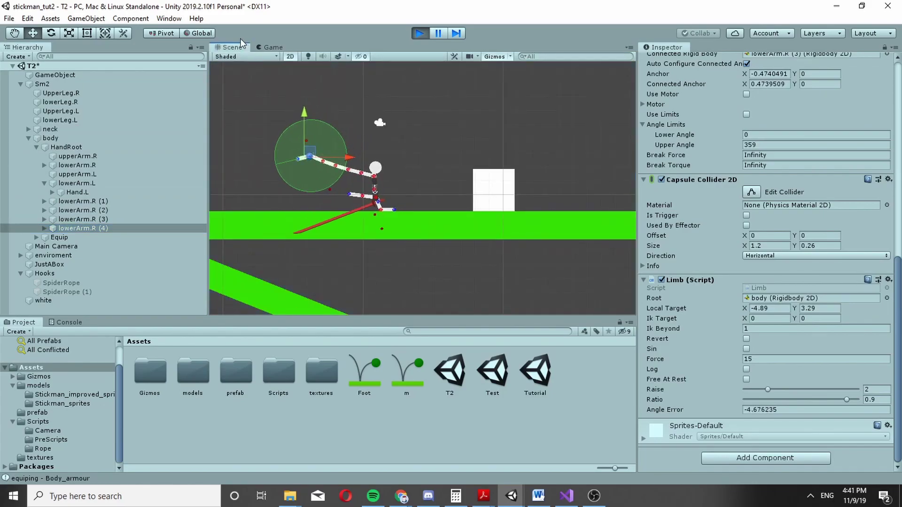
drag(795, 308, 240, 343)
click(761, 308)
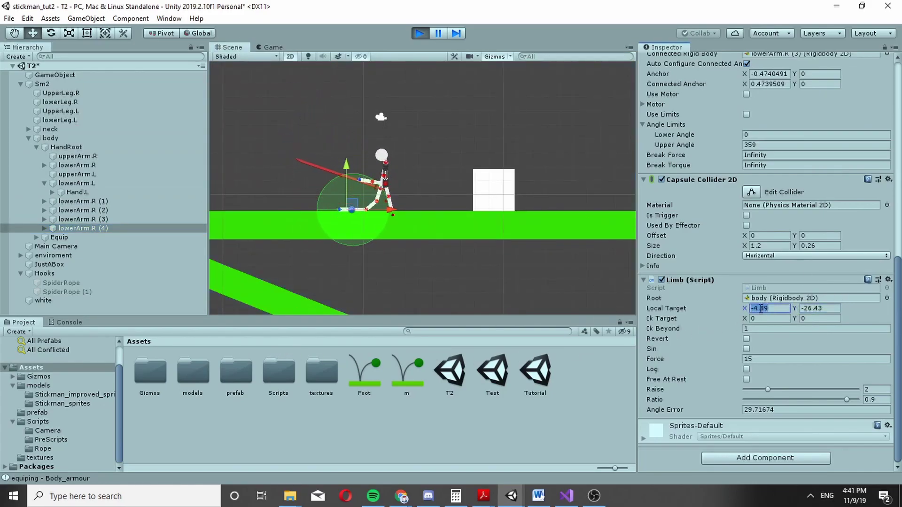
text(0)
Step: Raise lowerArm.R (4)'s limb Force to 1500, reduce it to 150, and look for the stickman in the Scene and Game views
click(766, 360)
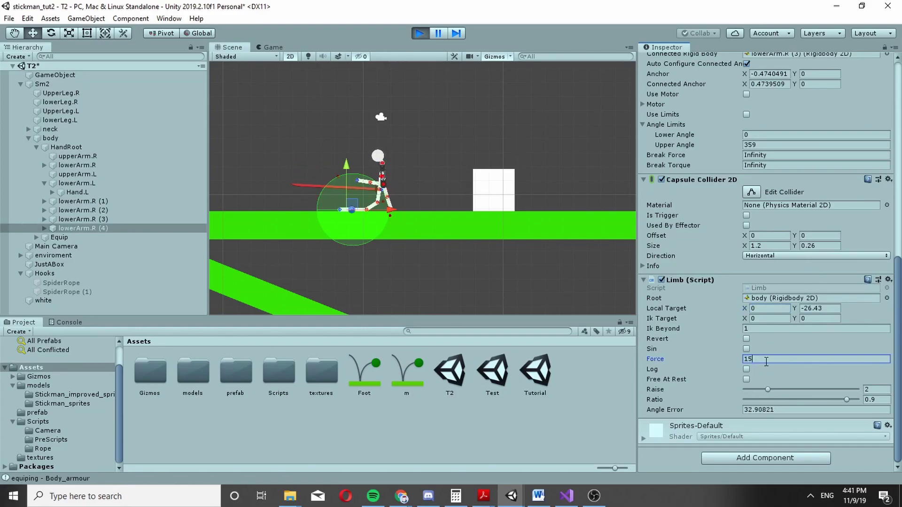
text(00)
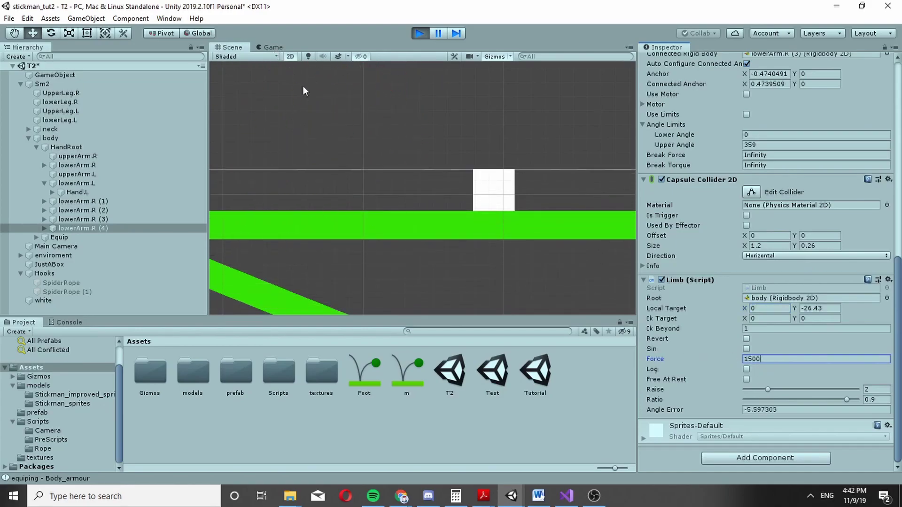
key(BackSpace)
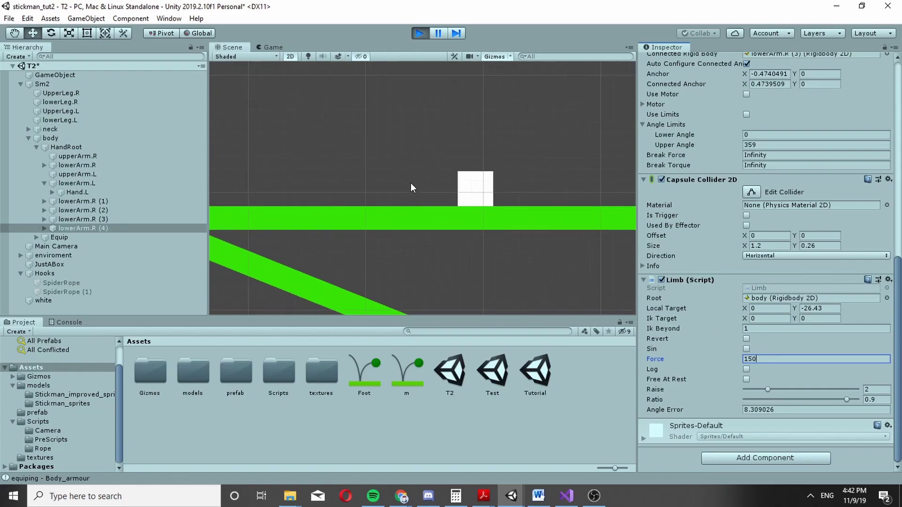
scroll(467, 222, down, 4)
middle_drag(472, 251, 424, 404)
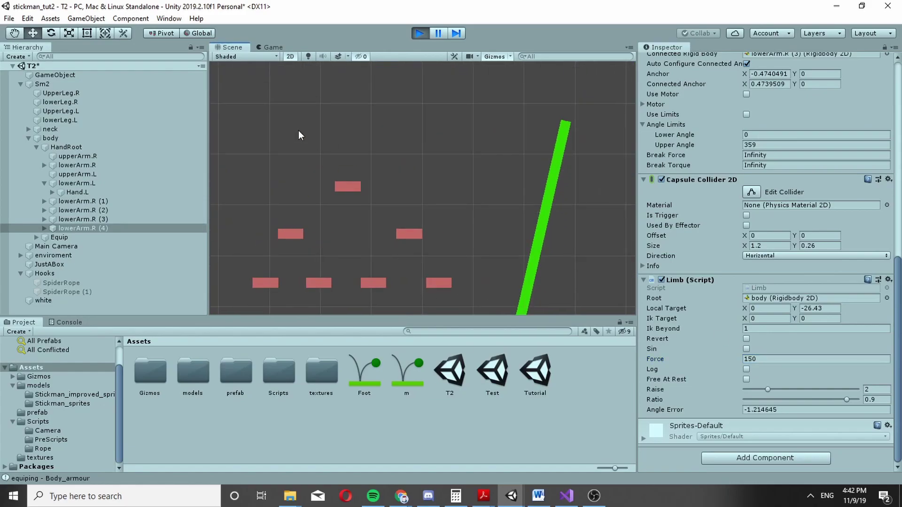
click(273, 48)
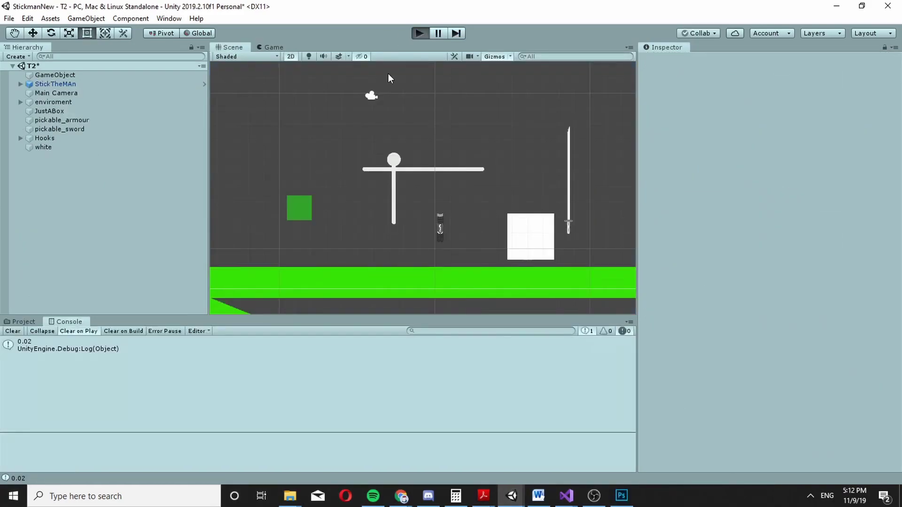
Step: Run the StickmanNew scene briefly, stop it, and deactivate the StickTheMAn object
key(ctrl+p)
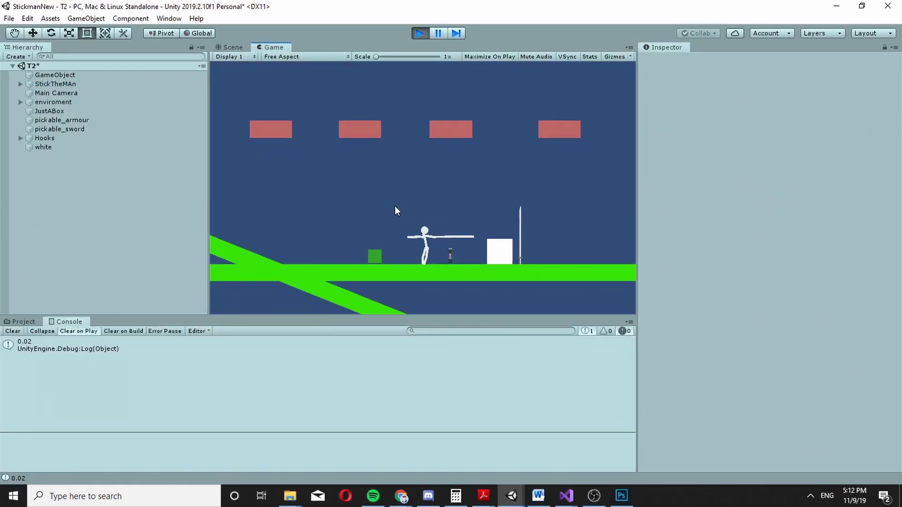
click(420, 33)
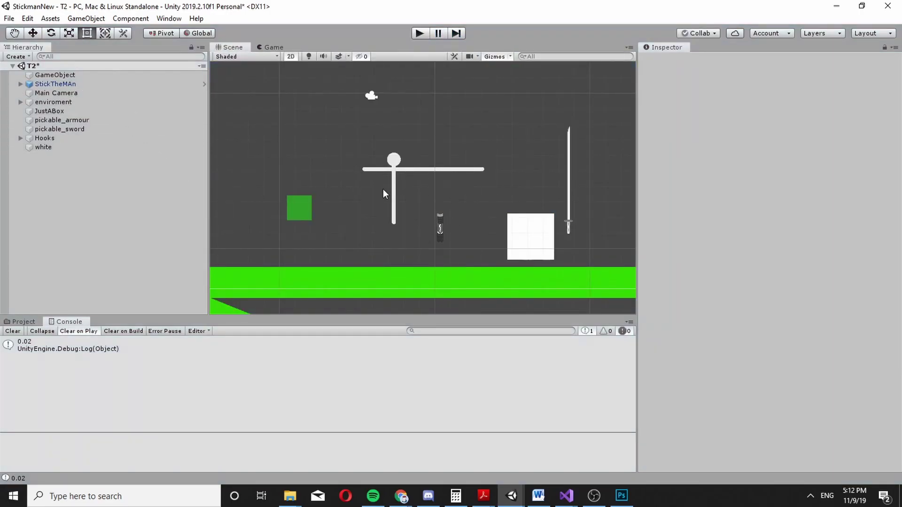
click(52, 84)
click(666, 61)
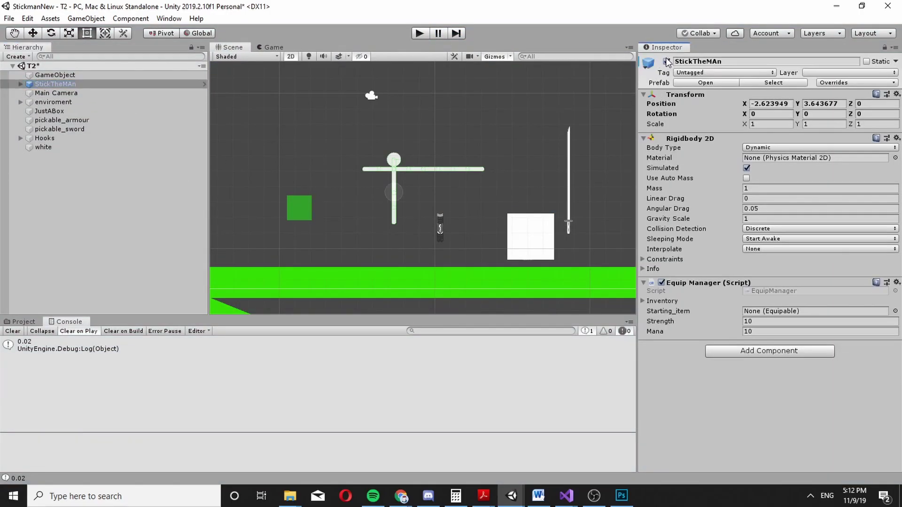
Step: Show the project's assets and locate StickmanPackage.unitypackage in the Unity\Git folder in File Explorer
click(37, 322)
click(289, 495)
click(370, 410)
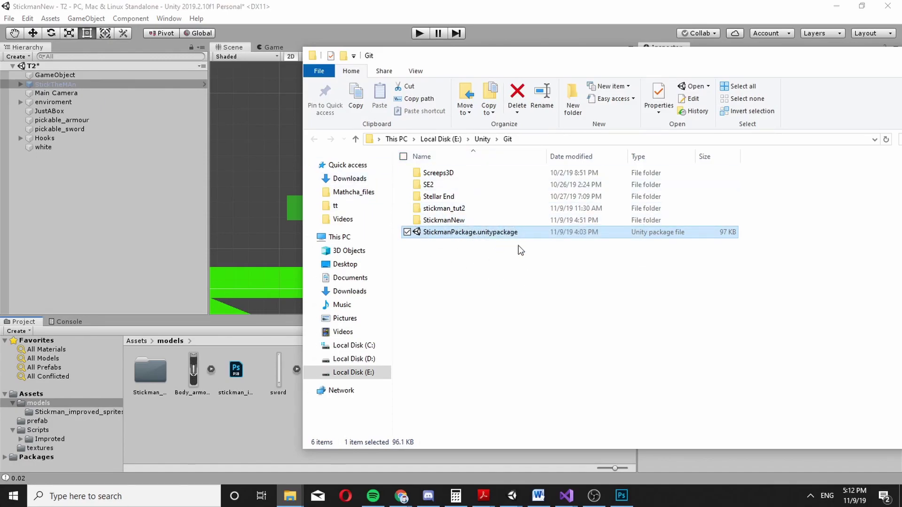
click(488, 12)
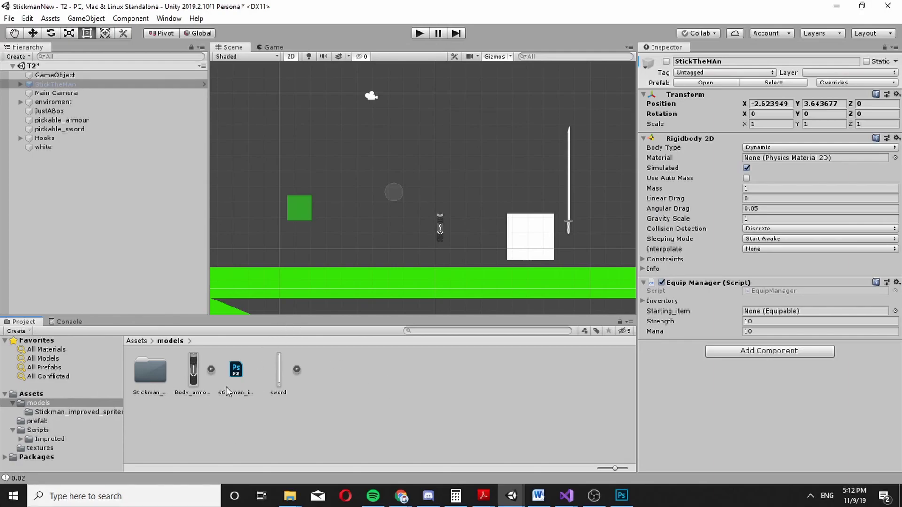
Step: Examine the body-part sprites in Stickman_improved_sprites, including the head sprite's import settings, and return to the models folder
click(77, 412)
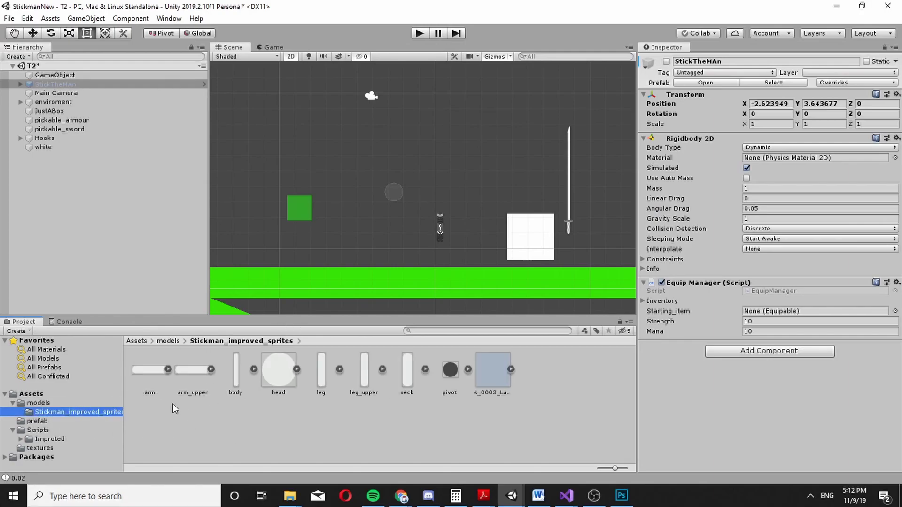
click(67, 430)
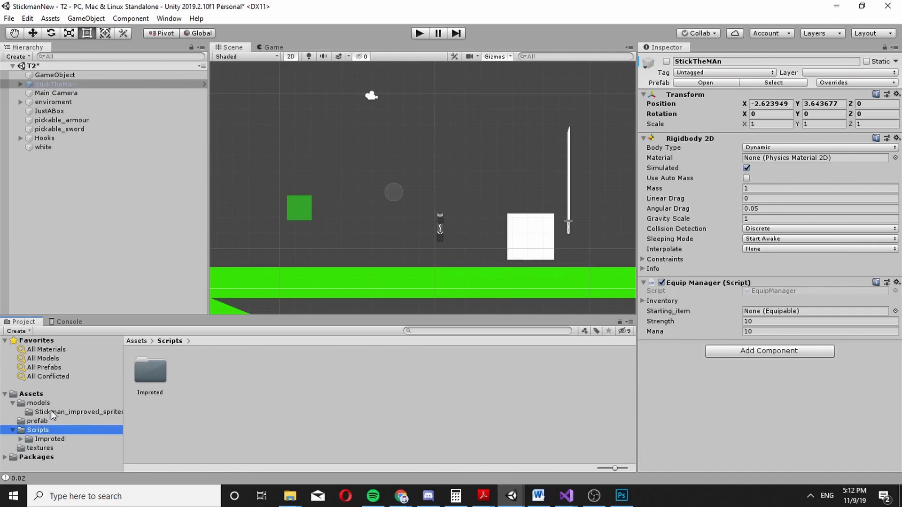
click(53, 412)
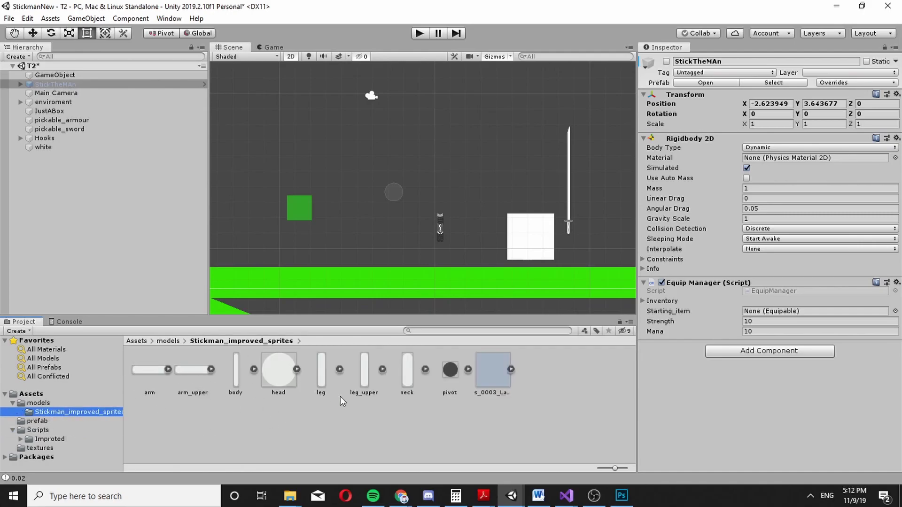
click(275, 369)
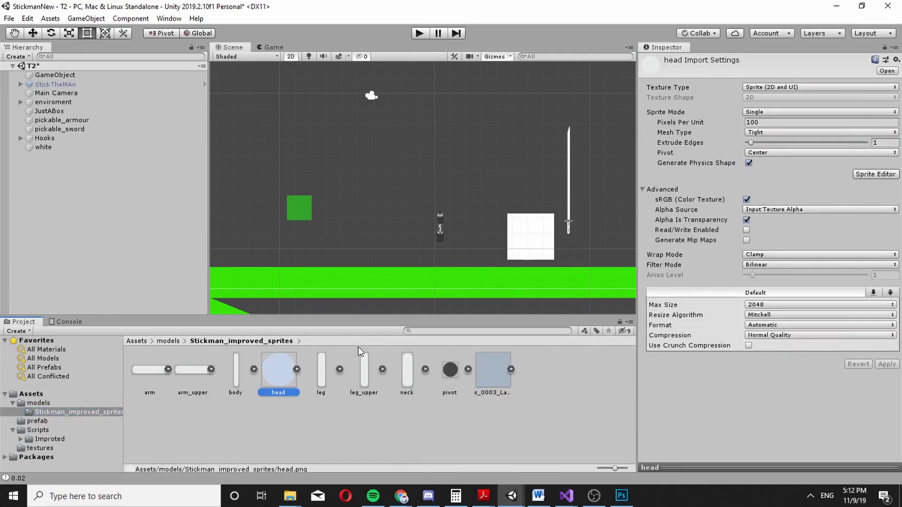
click(46, 404)
Step: Switch to Photoshop and make the background Layer 1 of stickman_improved_pdf.psb visible
click(621, 495)
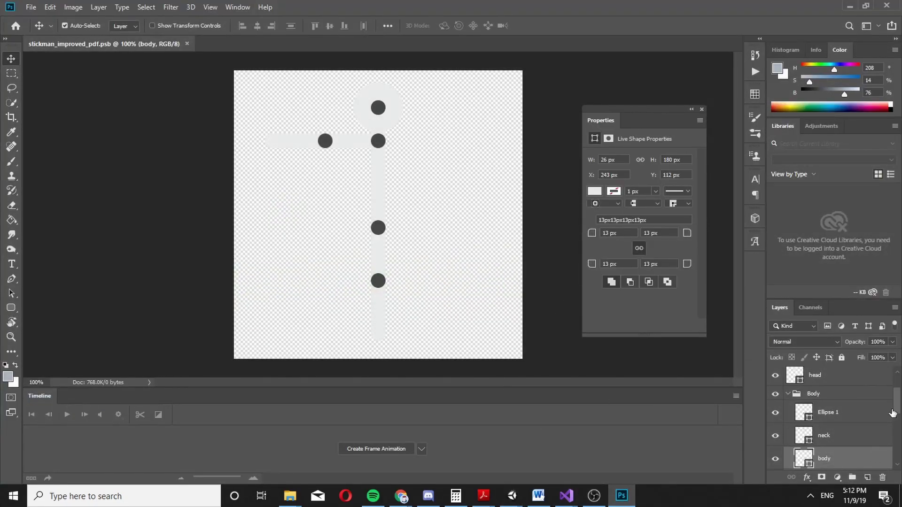
scroll(877, 423, down, 5)
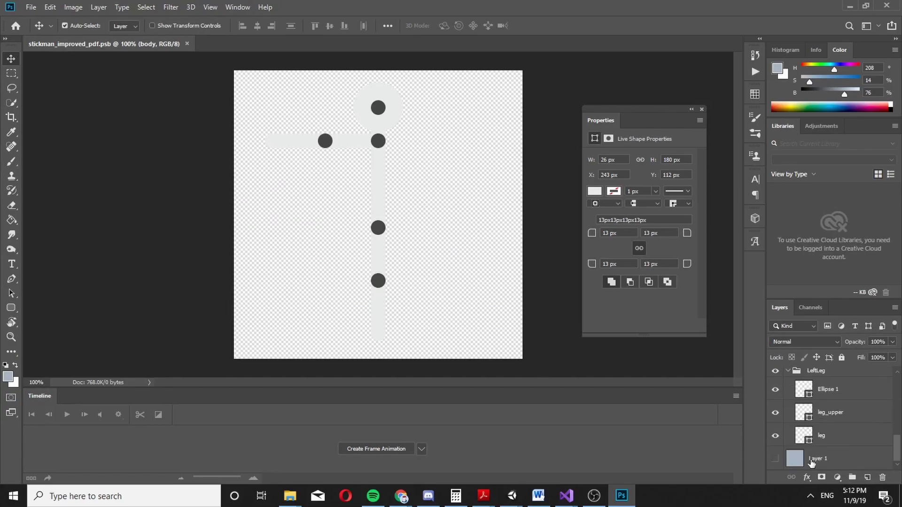
click(776, 460)
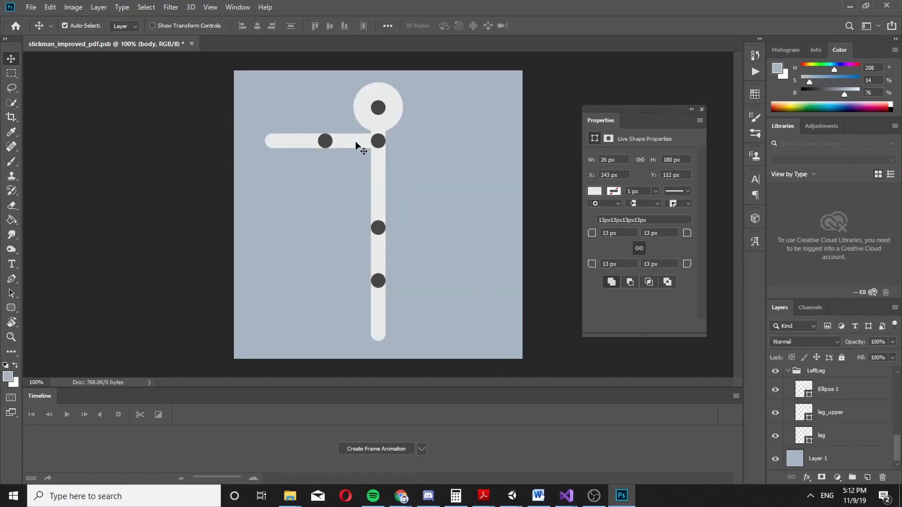
Step: Move the arm_upper shape away from the stickman and undo the move
drag(357, 146, 328, 234)
key(ctrl+z)
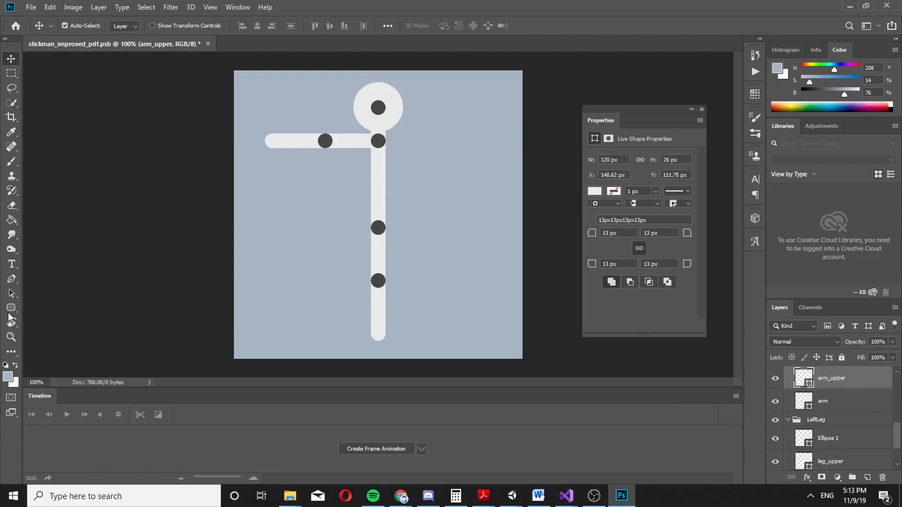
Step: Select the Rounded Rectangle tool from the shape tools
click(14, 313)
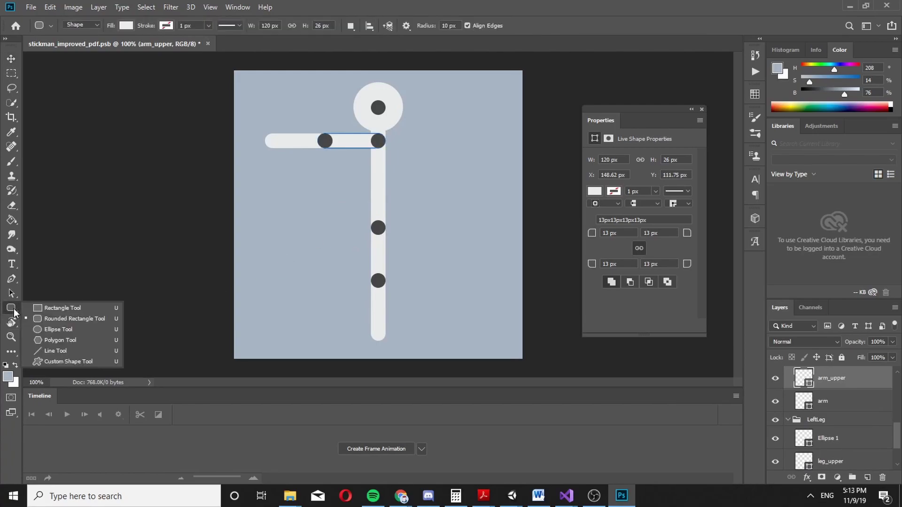
click(58, 320)
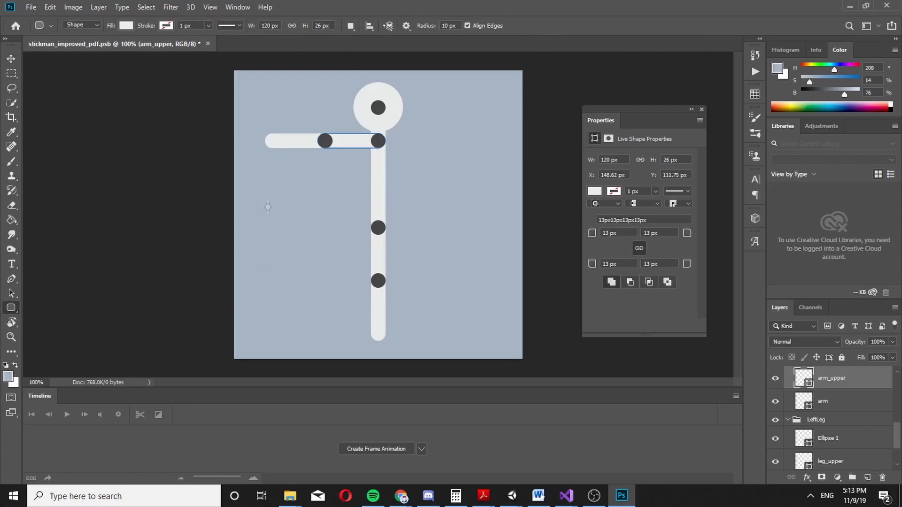
Step: Draw a rounded rectangle about 288 px wide across the stickman's torso and set its height to 20 px
mouse_move(268, 206)
mouse_down()
mouse_move(487, 258)
mouse_move(429, 244)
mouse_up()
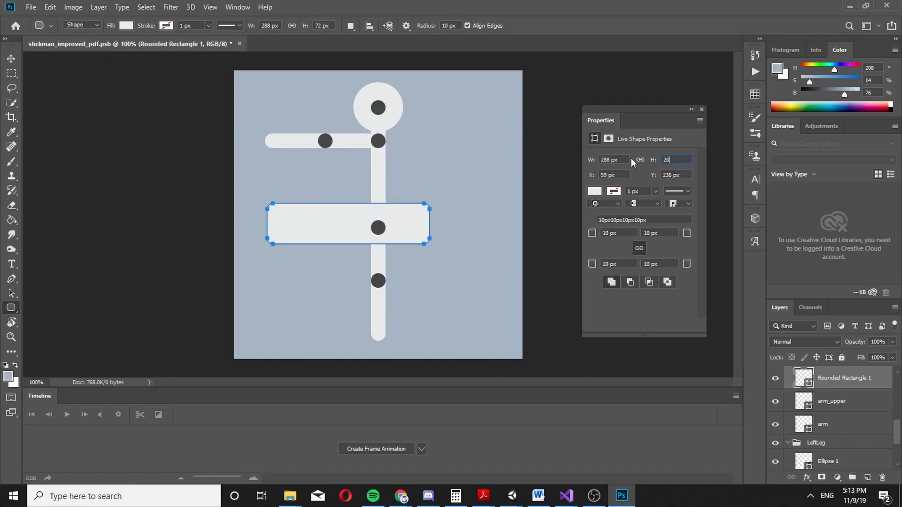
key(Return)
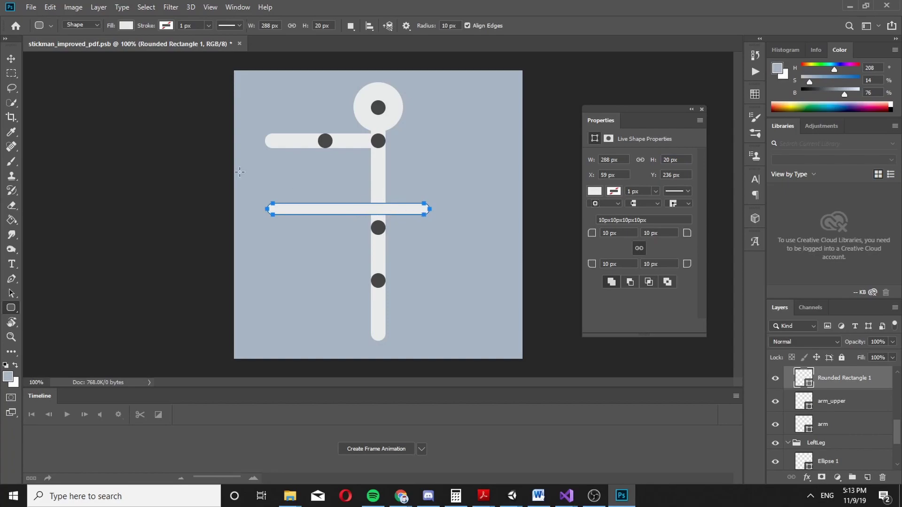
Step: Try repositioning the new rounded rectangle with the Move tool, and delete the shape
click(12, 59)
drag(379, 214, 404, 226)
key(ctrl+z)
drag(339, 214, 320, 257)
key(Delete)
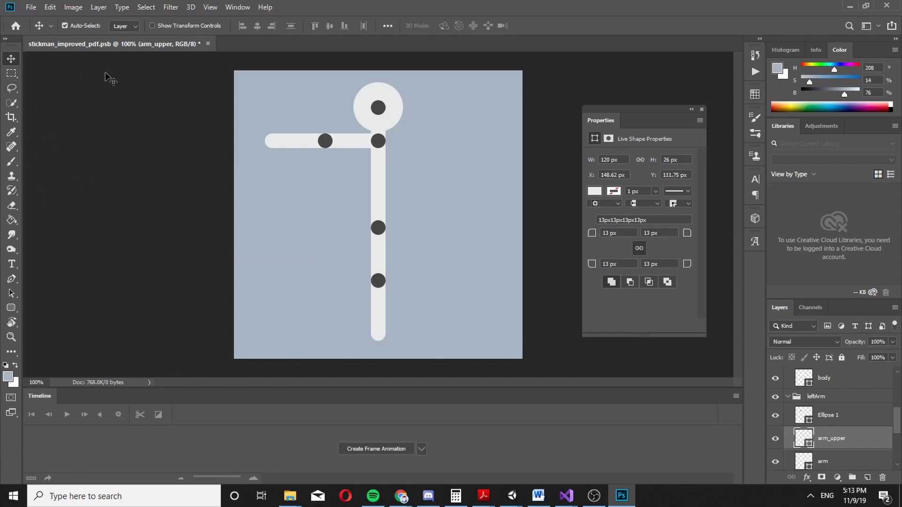
Step: Examine the Export Layers To Files options and the models destination folder, and close the dialog without exporting
click(31, 8)
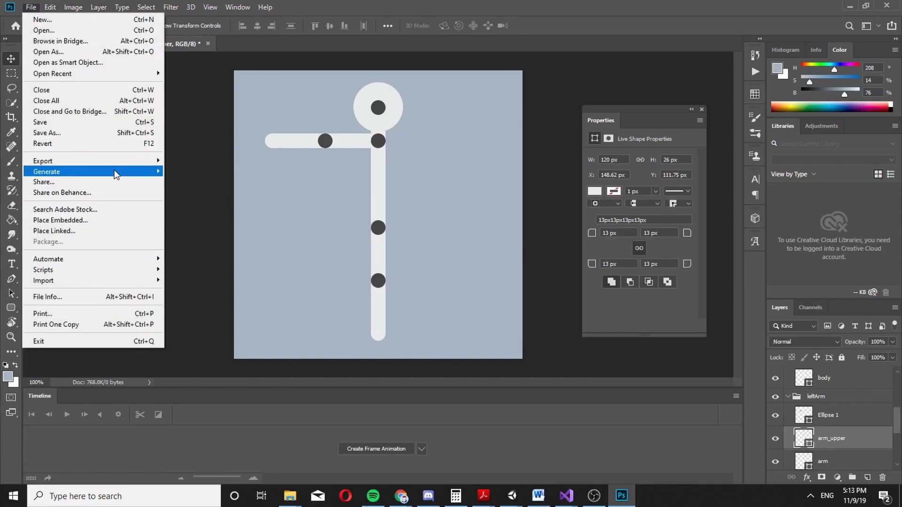
mouse_move(125, 164)
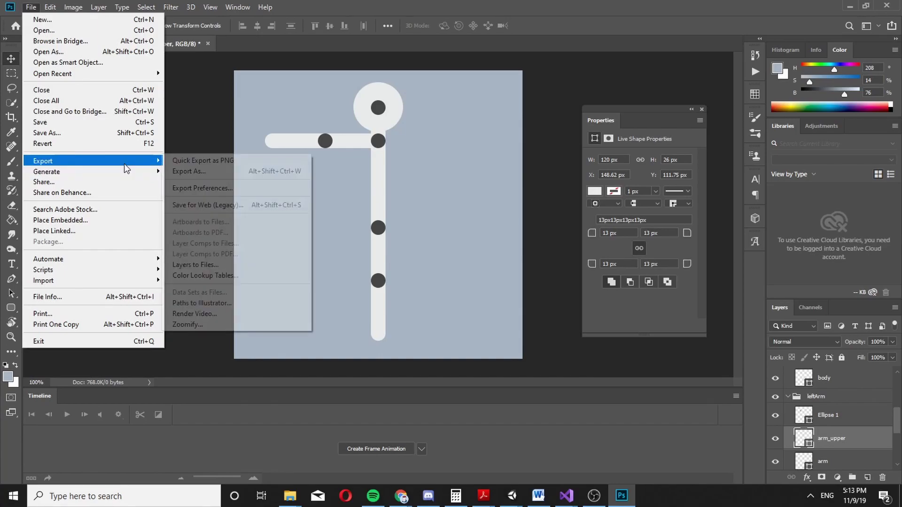
click(221, 264)
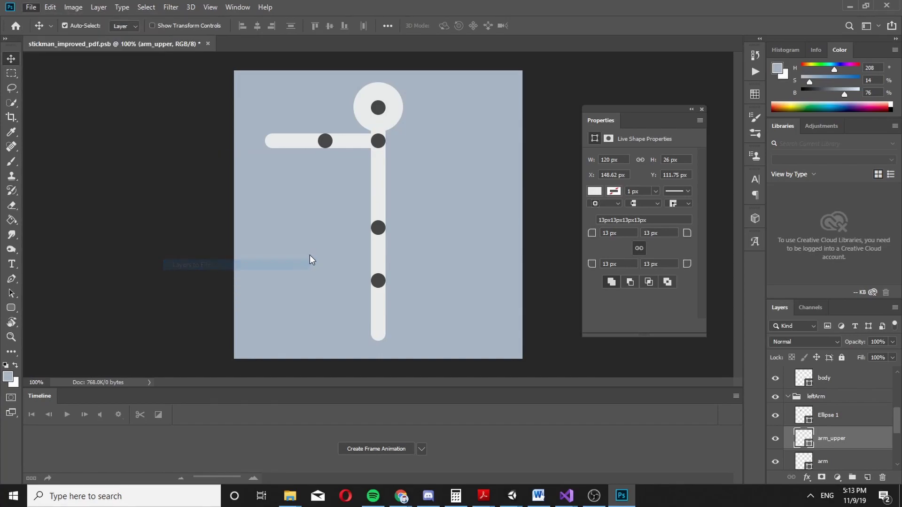
click(446, 147)
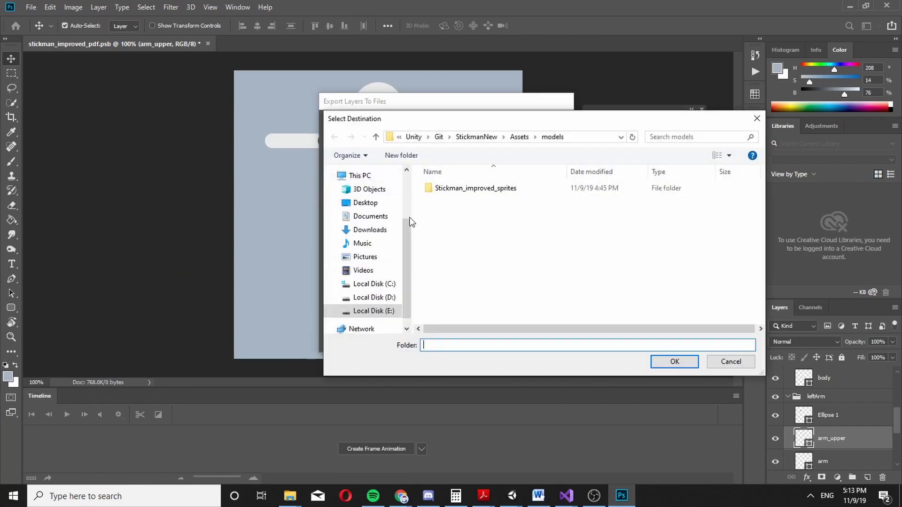
right_click(508, 229)
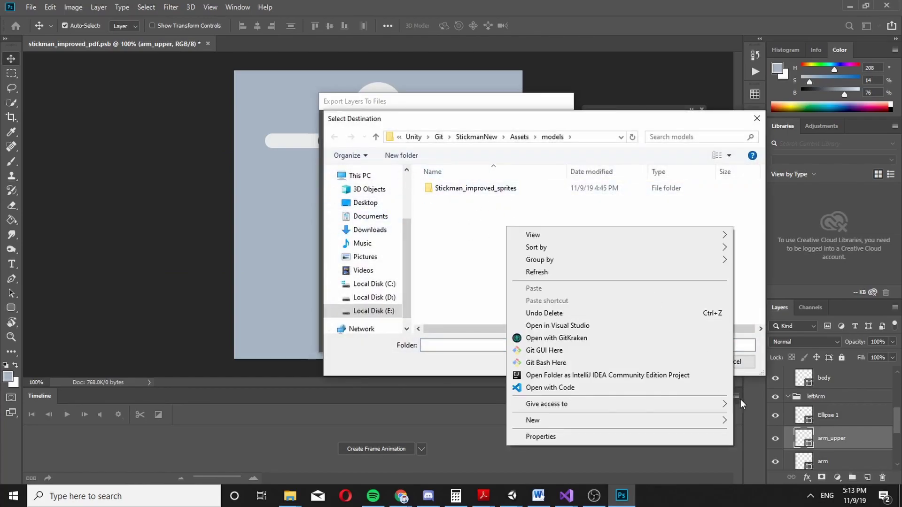
click(601, 203)
click(759, 123)
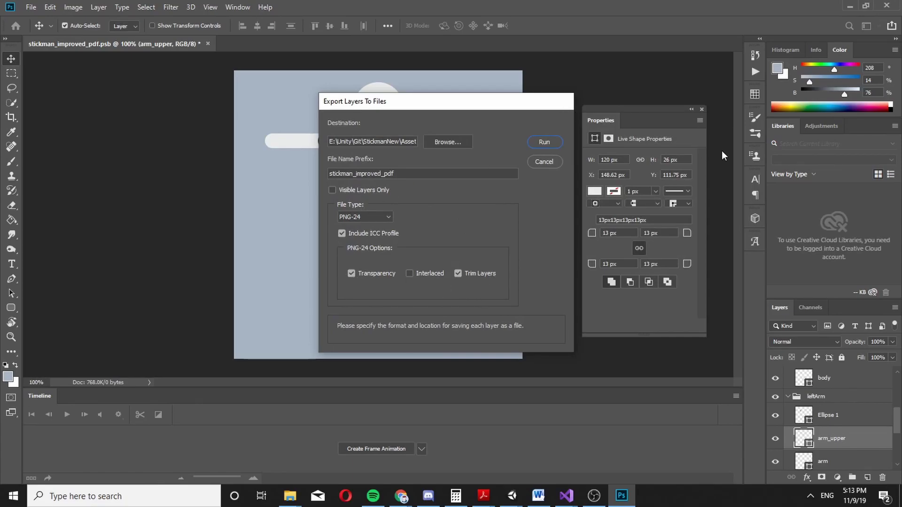
click(541, 163)
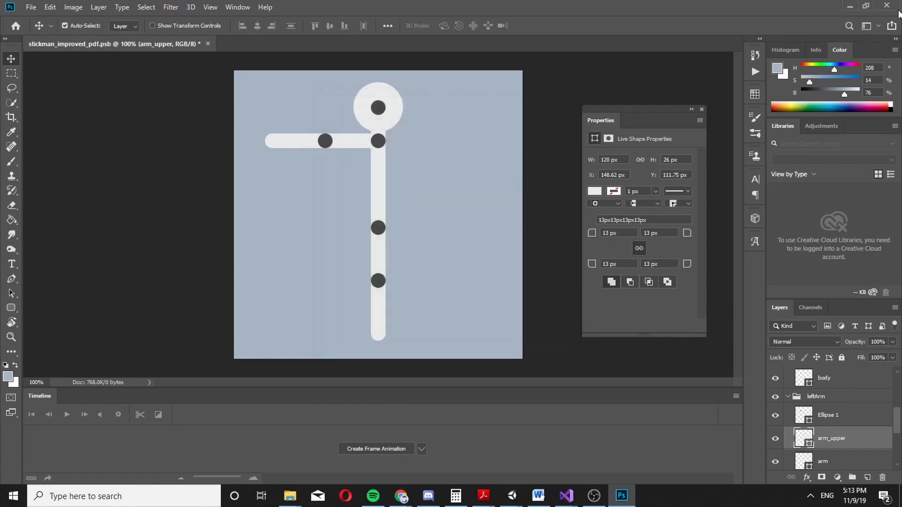
Step: Quit Photoshop without saving stickman_improved_pdf.psb and open the Stickman_improved_sprites folder in Unity's project assets
click(887, 6)
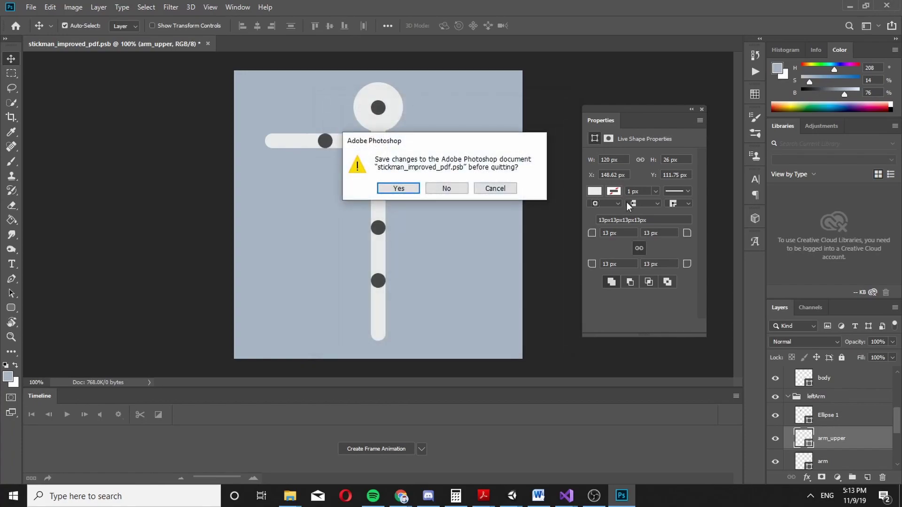
click(447, 188)
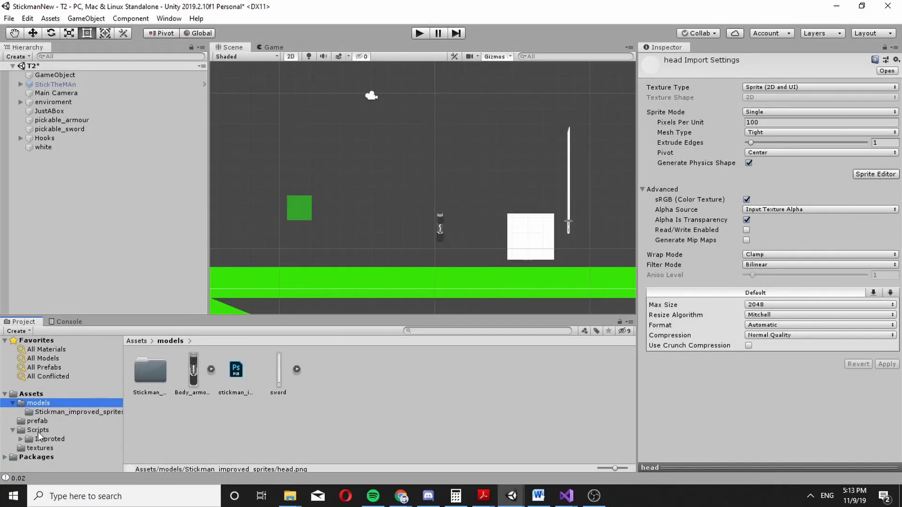
click(45, 420)
click(46, 430)
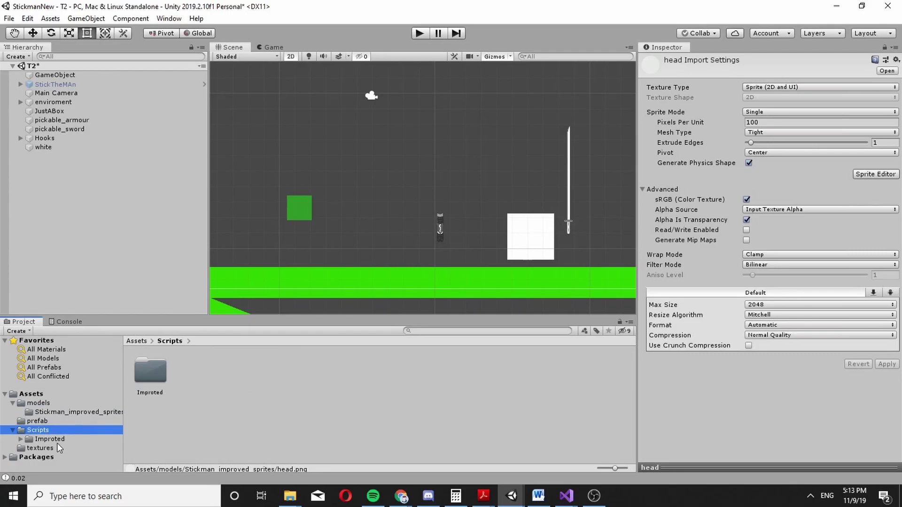
click(51, 412)
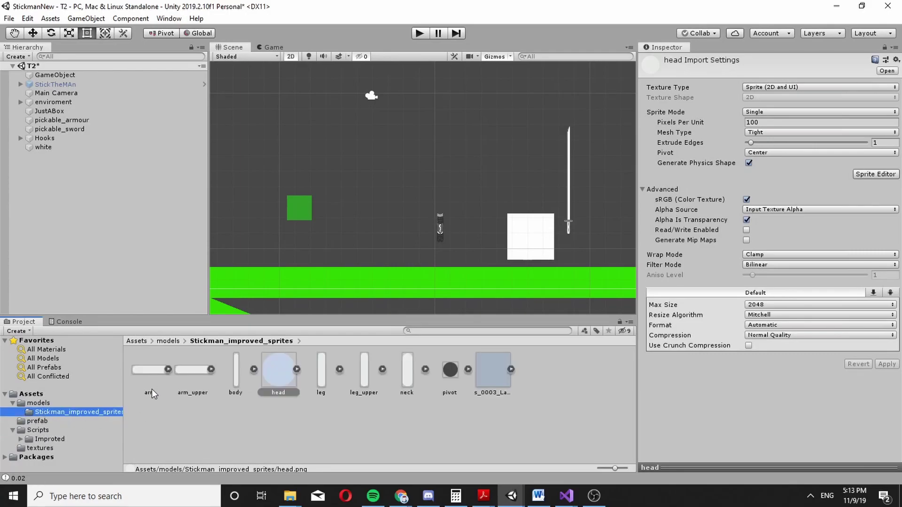
Step: Enlarge the project asset area and place the head sprite in an empty part of the scene
middle_drag(372, 249, 550, 335)
drag(433, 316, 343, 291)
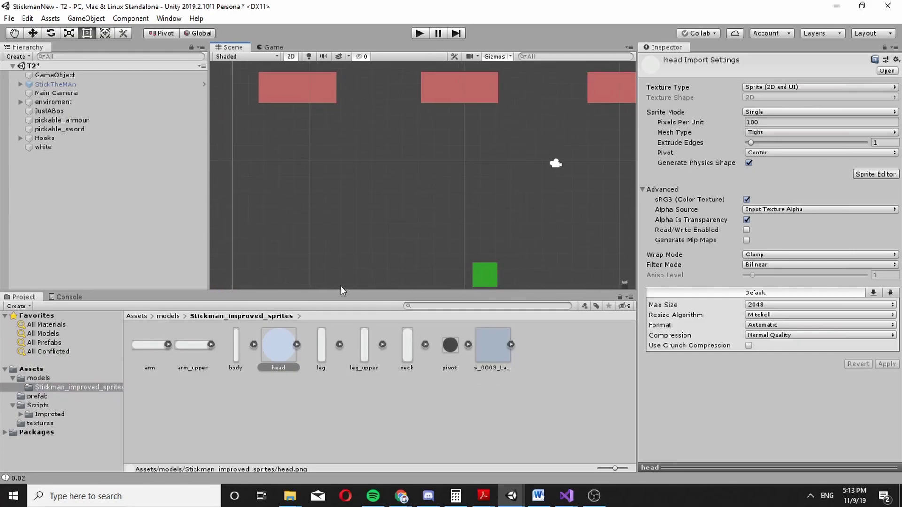
click(58, 199)
right_click(60, 203)
click(385, 205)
drag(282, 345, 402, 146)
scroll(414, 134, up, 6)
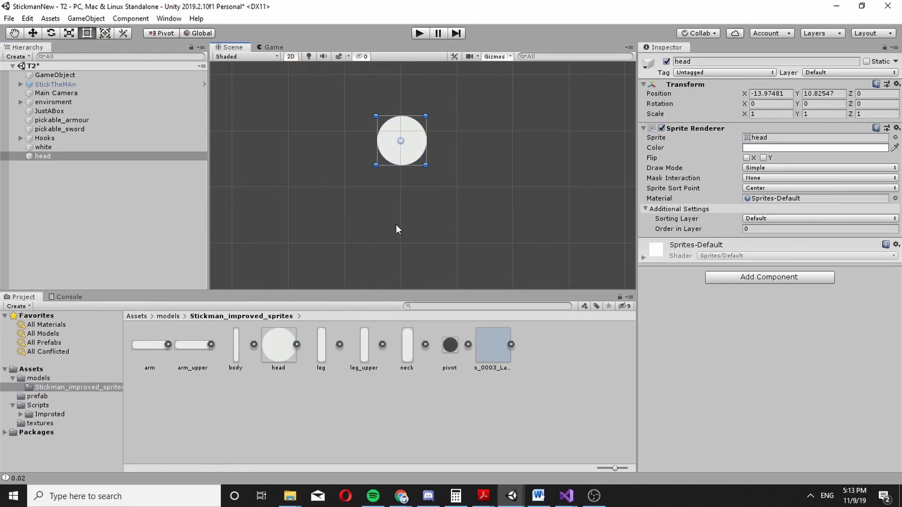
Step: Place the neck and body sprites below the head, and the arm_upper and arm sprites end to end beside the torso
drag(411, 346, 404, 143)
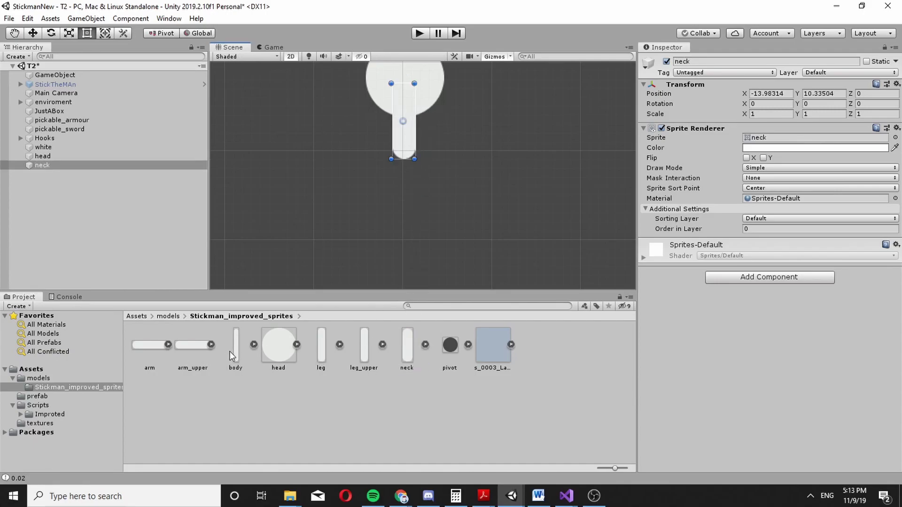
drag(230, 356, 403, 217)
drag(204, 357, 356, 151)
drag(218, 181, 268, 151)
Step: Place the leg_upper sprite below the body and the leg sprite beneath it
middle_drag(336, 224, 312, 111)
scroll(312, 112, down, 5)
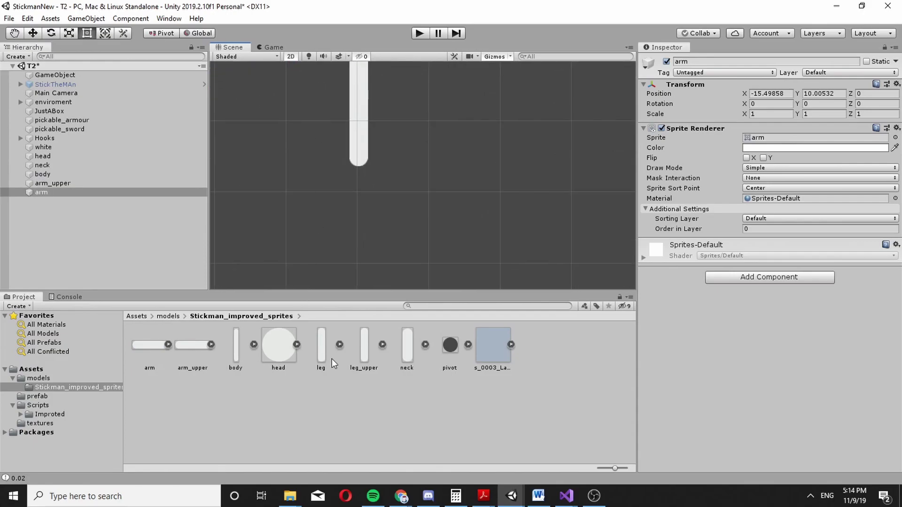
drag(371, 354, 359, 196)
drag(322, 354, 358, 259)
Step: Create an empty game object named mainBody in the scene
right_click(61, 240)
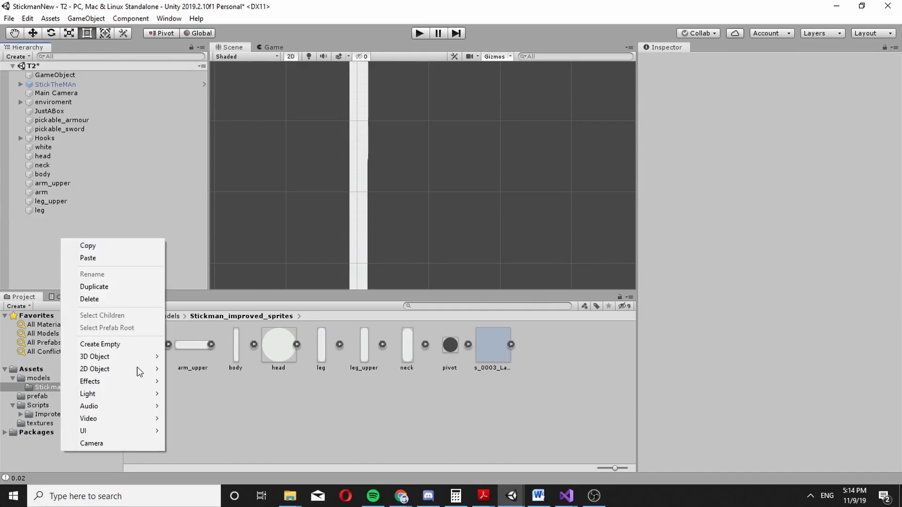
click(124, 345)
click(699, 61)
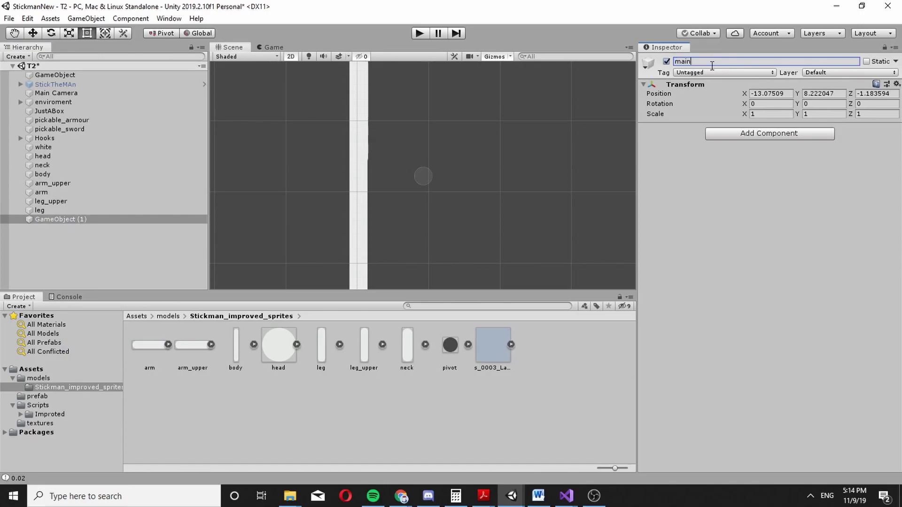
Step: Parent all the body-part sprites, from head through leg, to the mainBody object
click(68, 210)
shift+click(53, 160)
drag(53, 160, 58, 221)
scroll(385, 216, down, 2)
middle_drag(386, 211, 357, 262)
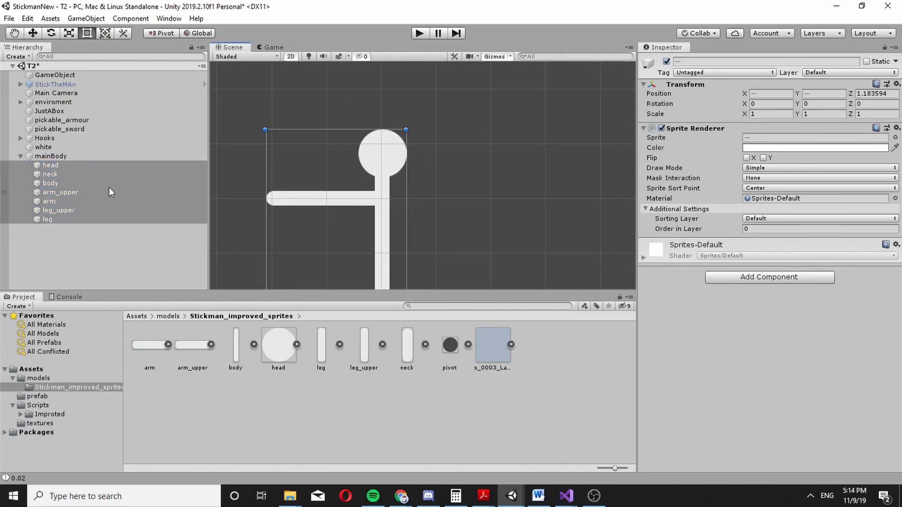
scroll(381, 179, up, 7)
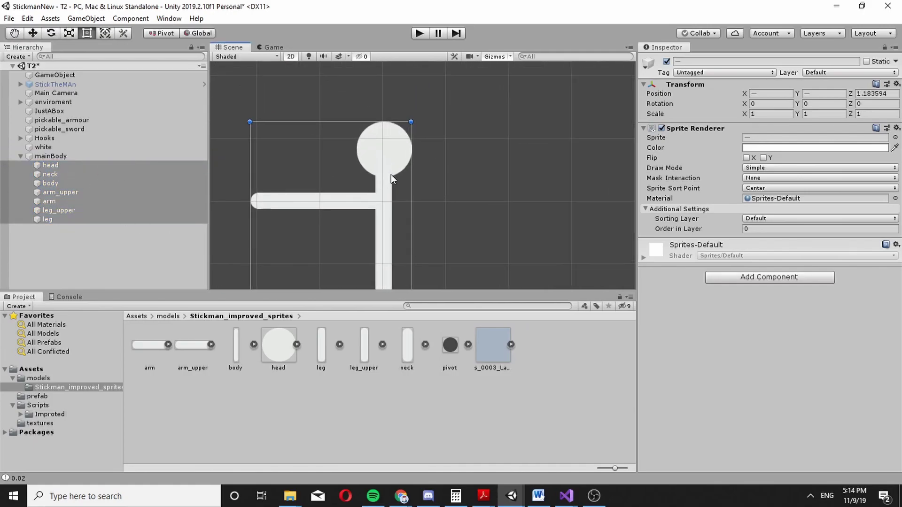
Step: Add a Rigidbody 2D component to the mainBody object
click(75, 165)
click(51, 156)
click(749, 135)
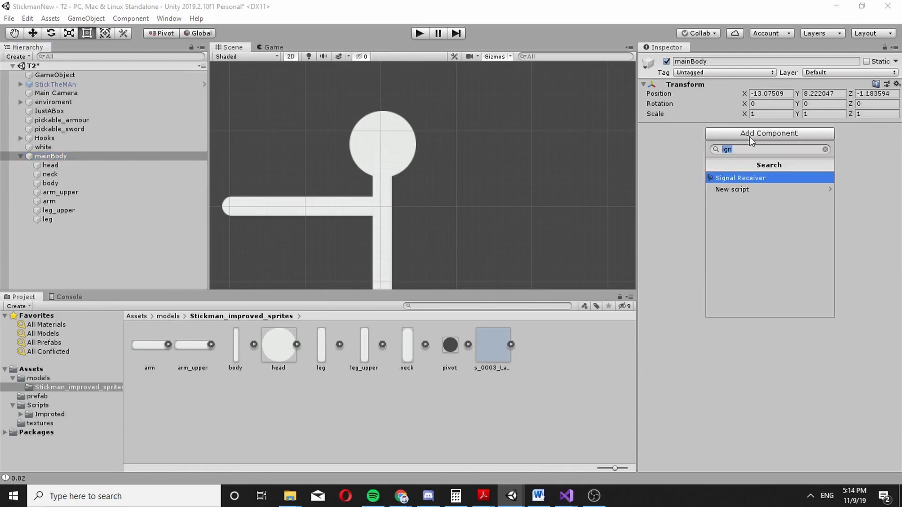
text(rig)
key(Down)
key(Return)
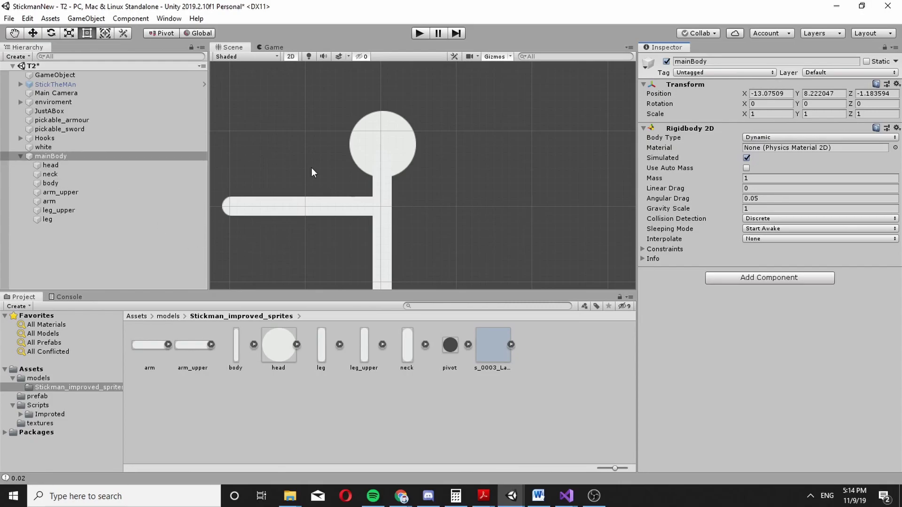
Step: Add a Fixed Joint 2D component to the body object
click(77, 166)
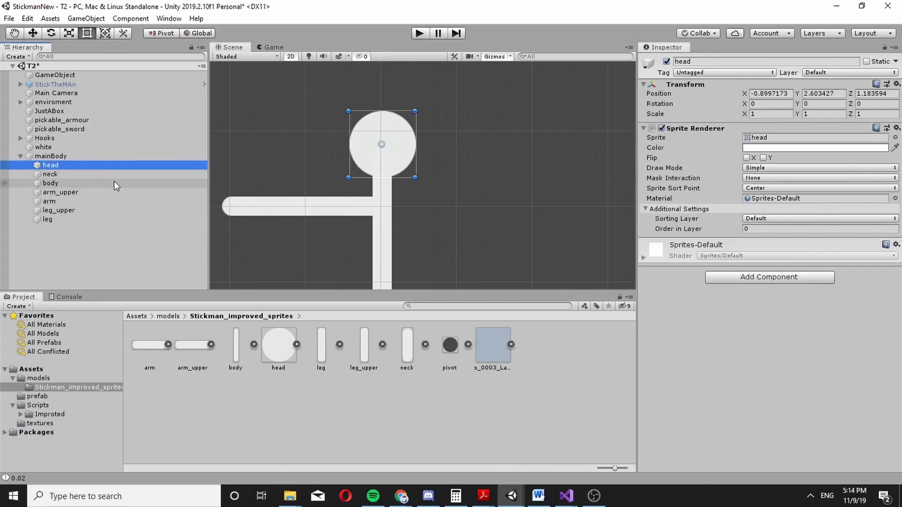
click(94, 175)
click(100, 184)
click(797, 277)
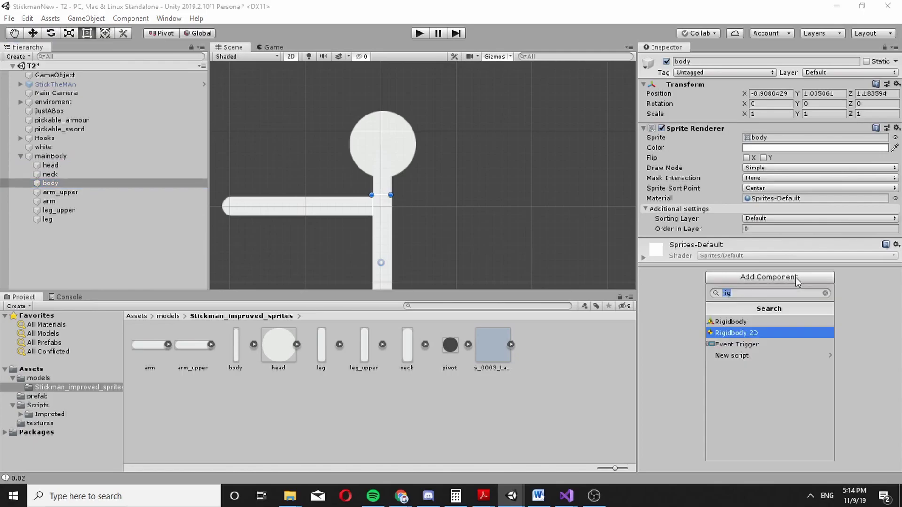
text(fixed)
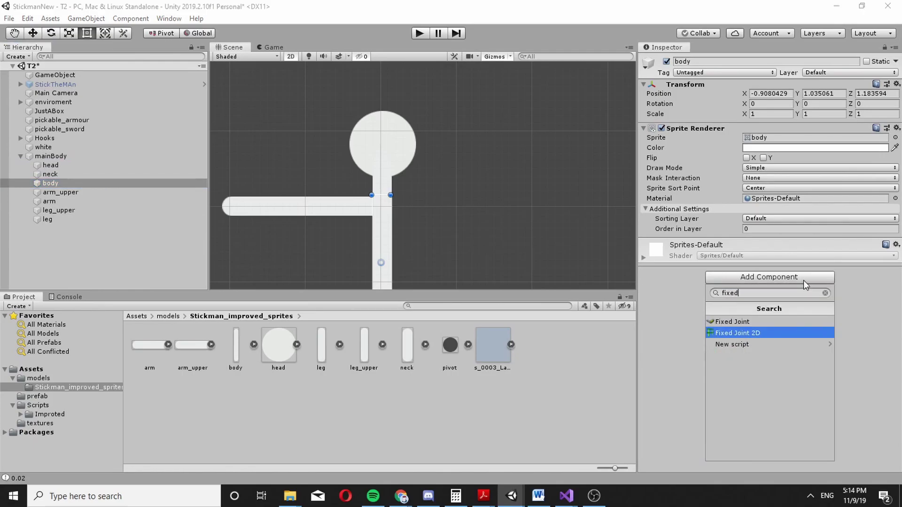
key(Return)
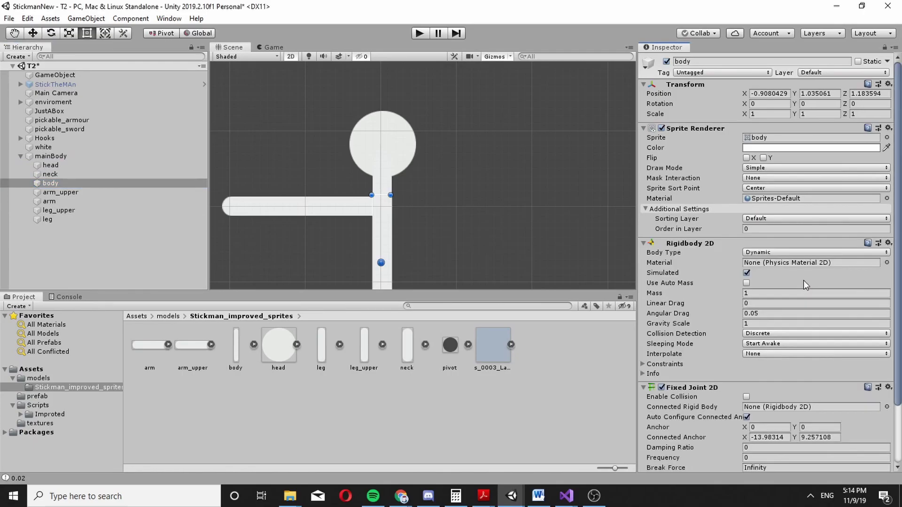
click(886, 408)
click(244, 278)
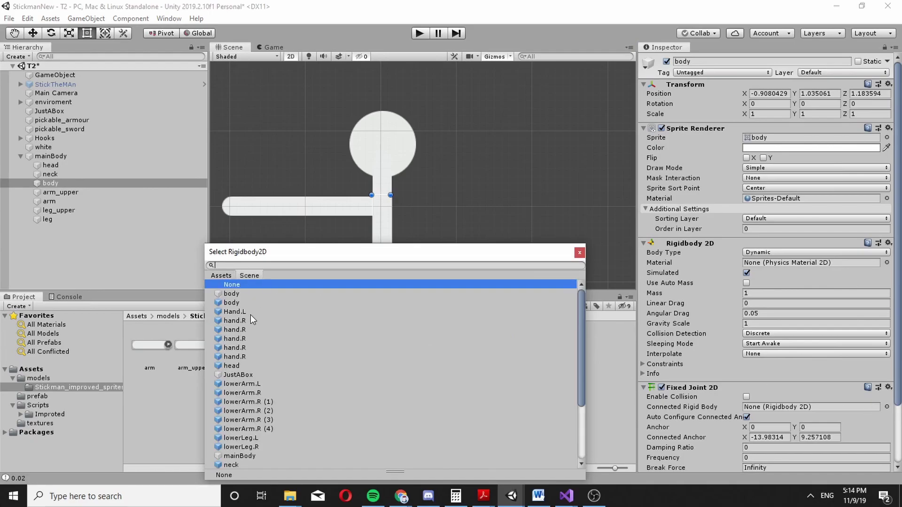
double_click(235, 294)
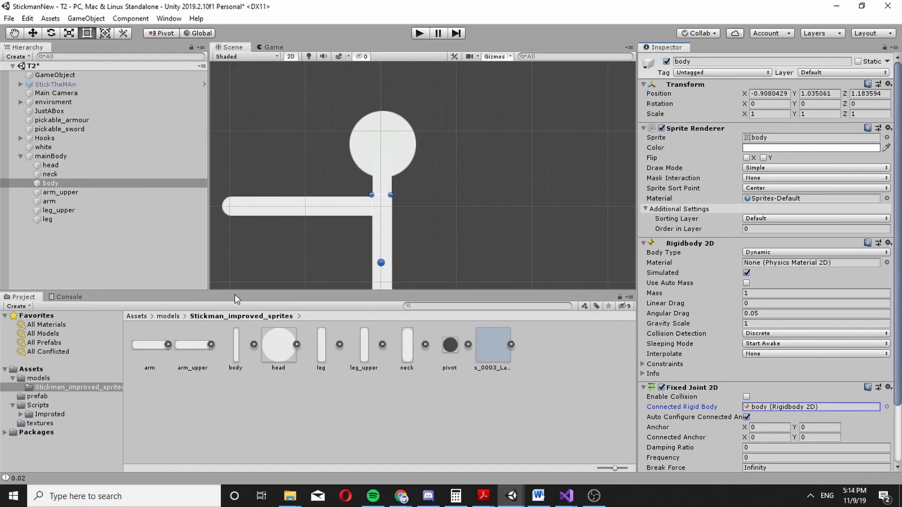
Step: Set the connected rigid body of the body's Fixed Joint 2D to mainBody
click(887, 407)
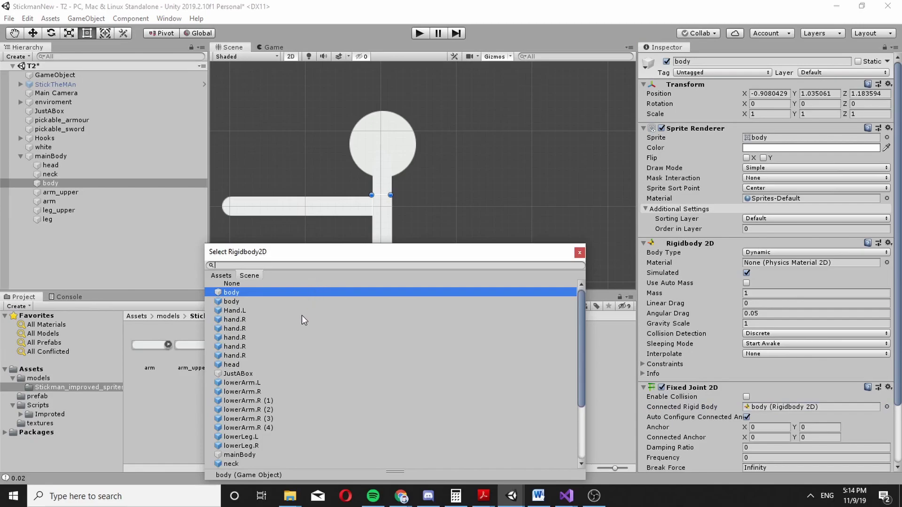
scroll(266, 379, down, 3)
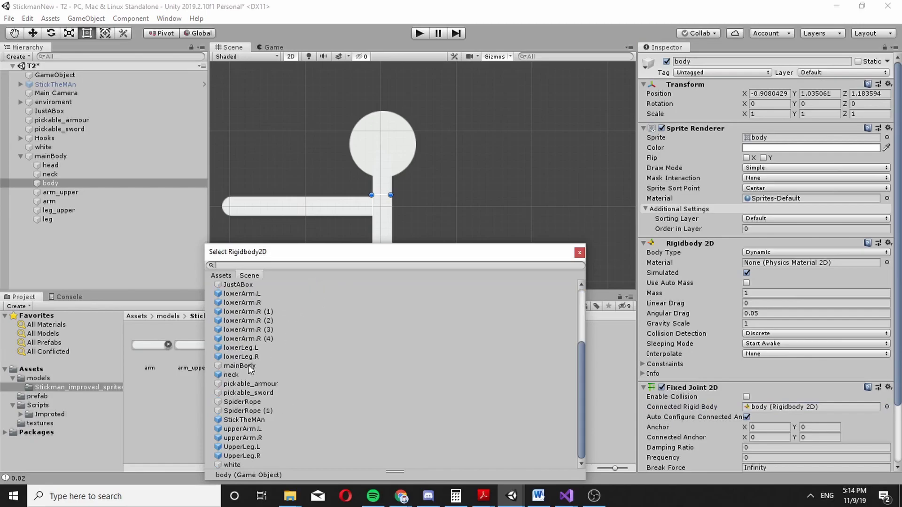
double_click(240, 366)
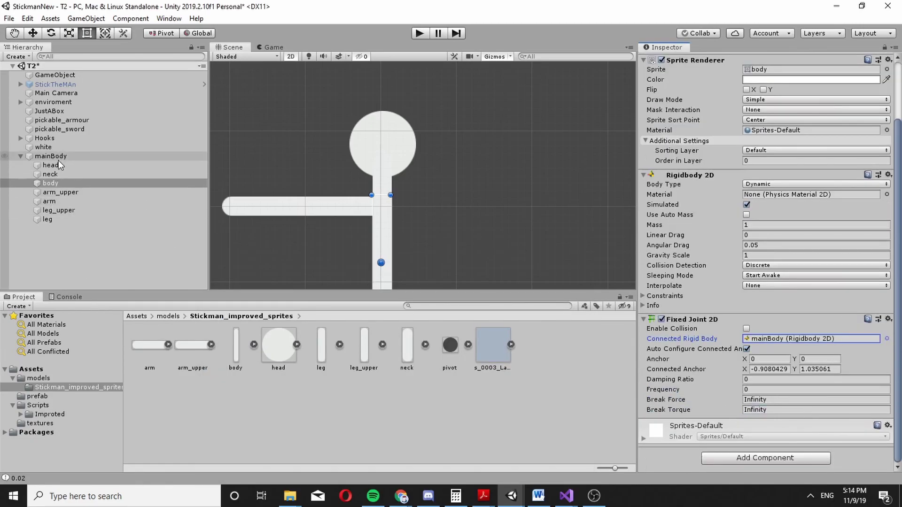
Step: Add a Hinge Joint 2D component to the neck object
click(50, 173)
scroll(353, 180, up, 1)
click(775, 278)
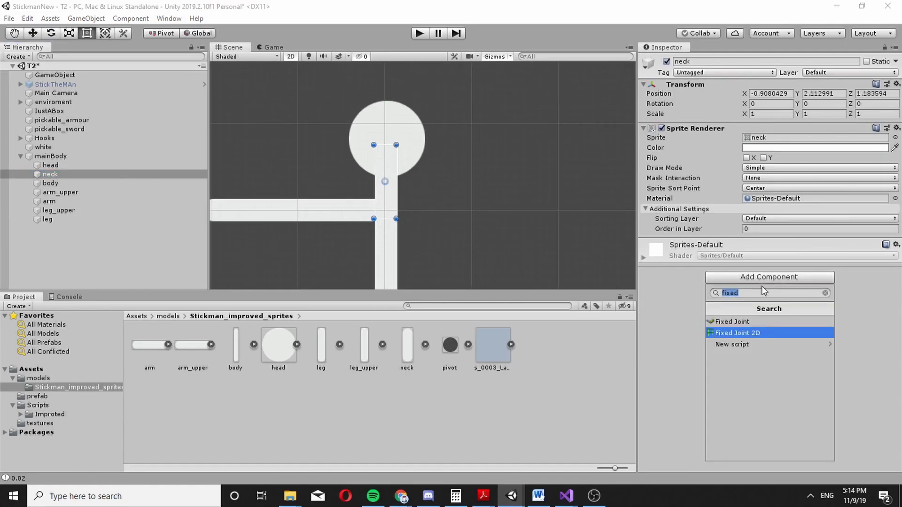
text(hi)
key(Return)
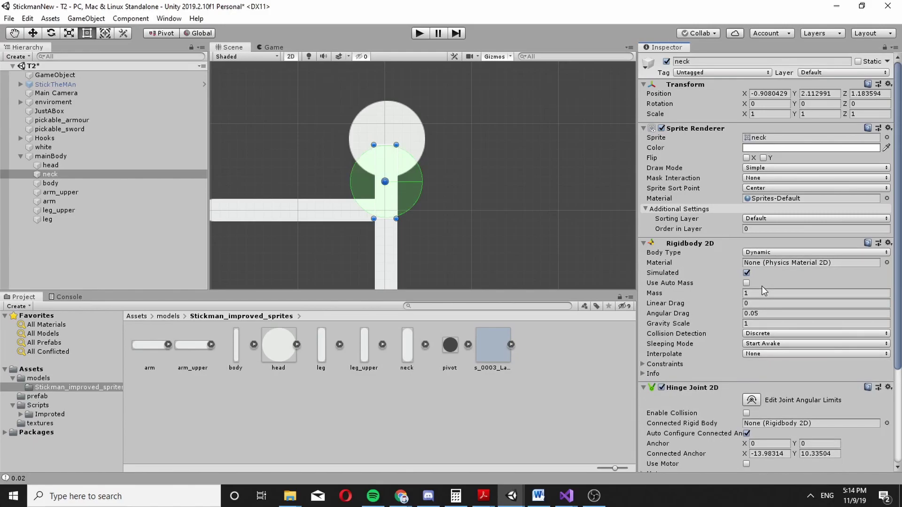
Step: Set the connected rigid body of the neck's Hinge Joint 2D to the body object from the scene
scroll(835, 347, down, 5)
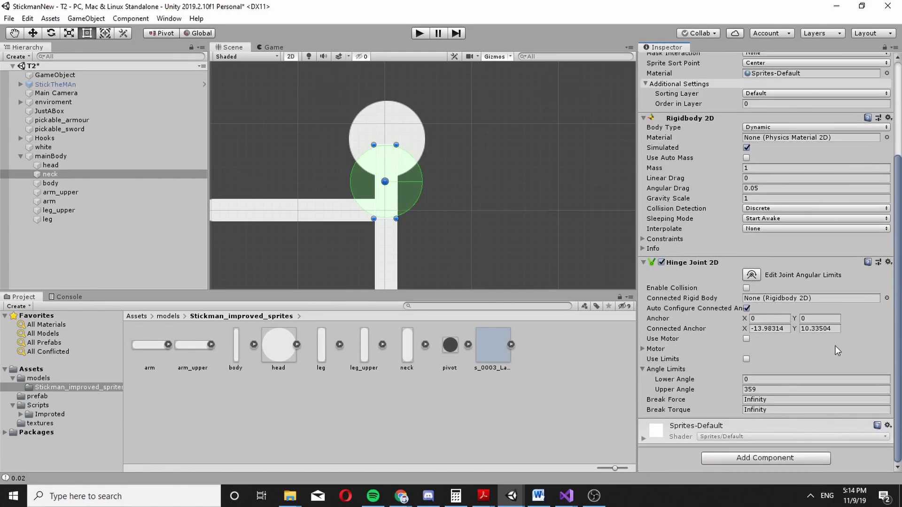
click(887, 298)
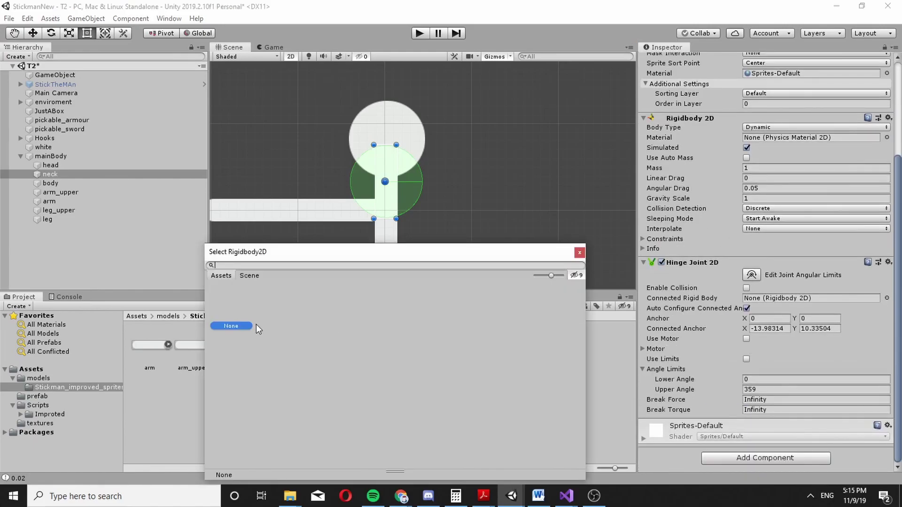
click(245, 275)
double_click(236, 296)
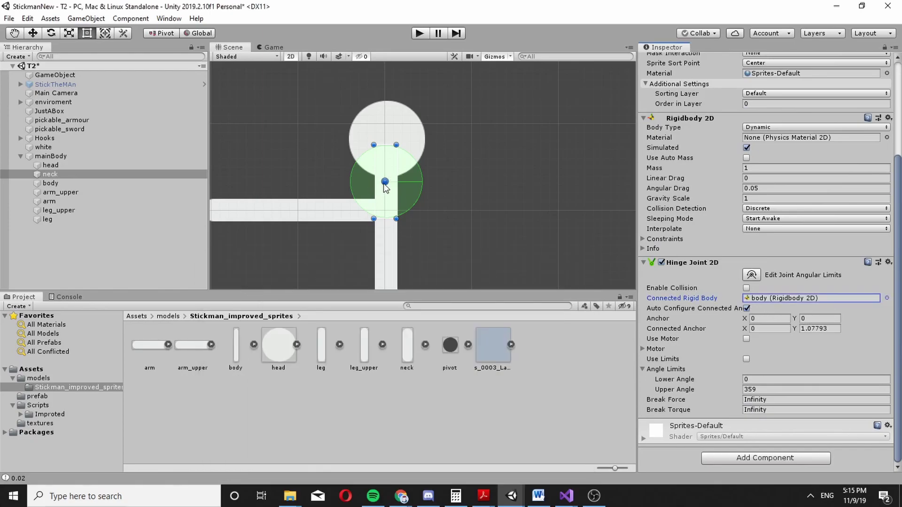
Step: Lower the neck hinge's anchor to Y -0.34 so it sits where the neck meets the body
scroll(423, 229, up, 5)
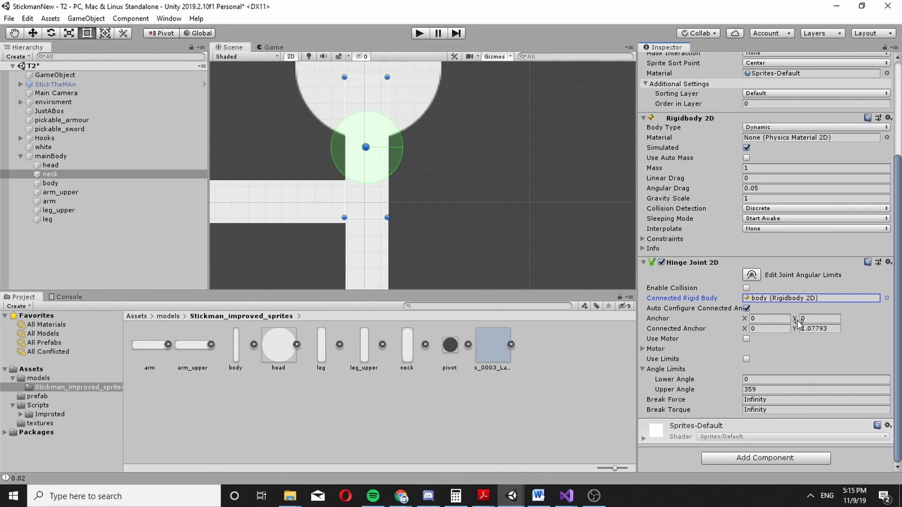
drag(796, 319, 788, 319)
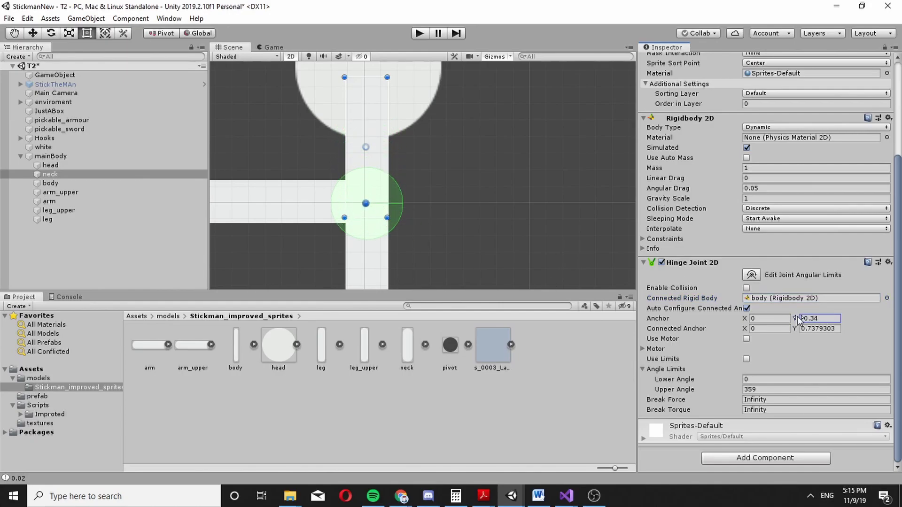
middle_drag(348, 188, 367, 222)
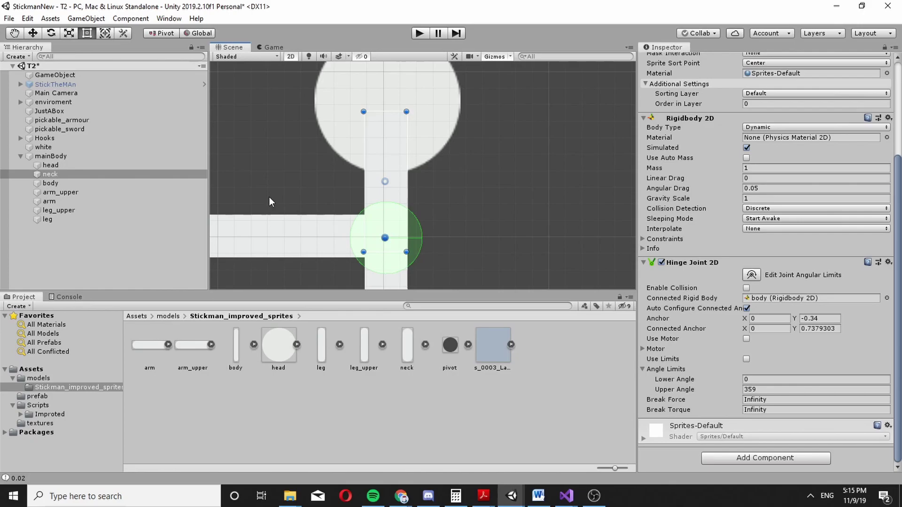
Step: Add a Hinge Joint 2D component to the head object
click(71, 167)
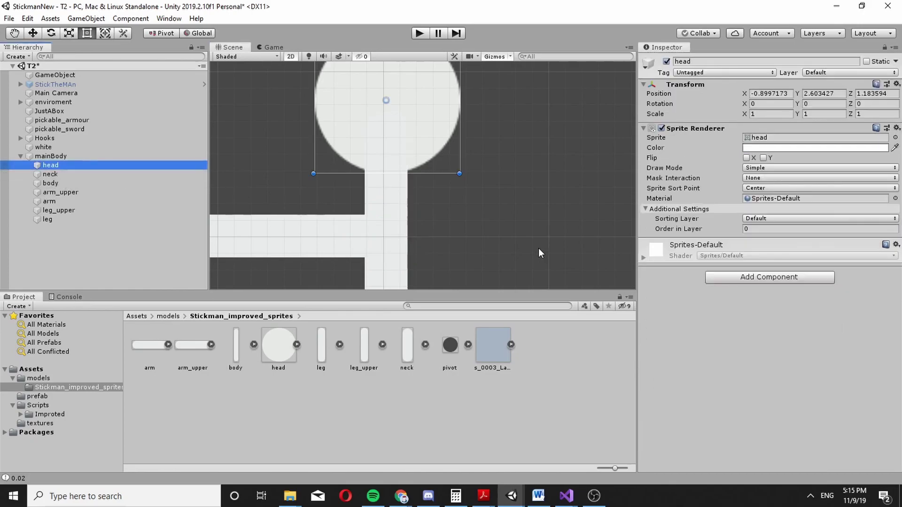
click(773, 283)
click(755, 330)
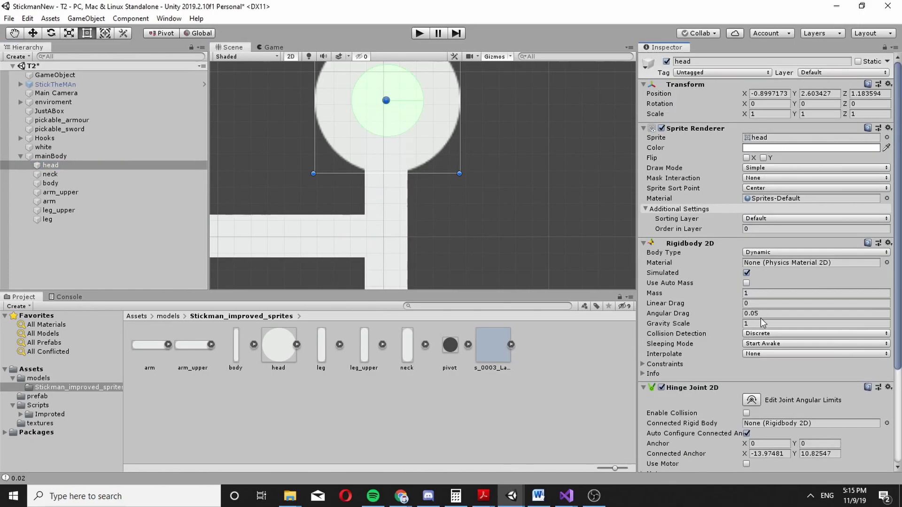
Step: Connect the head's Hinge Joint 2D to the neck's rigid body and set its anchor Y to -0.23
scroll(761, 318, down, 5)
click(887, 299)
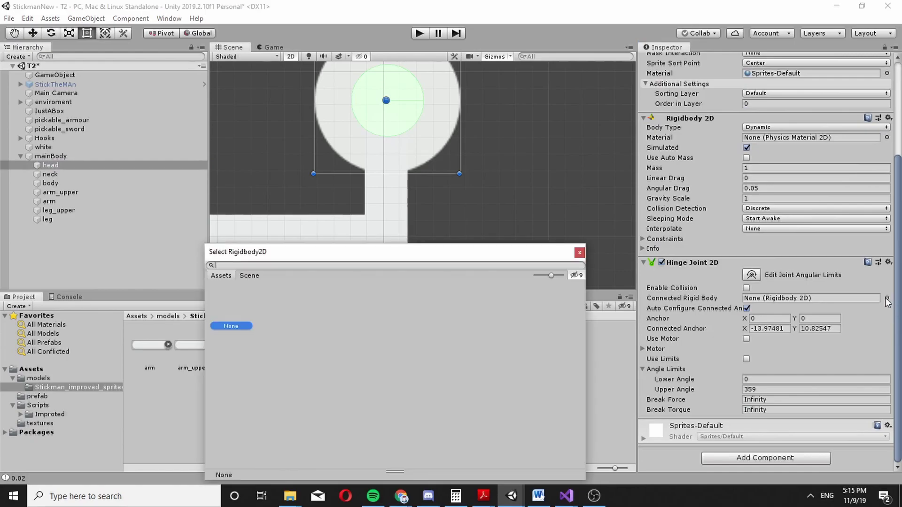
click(250, 276)
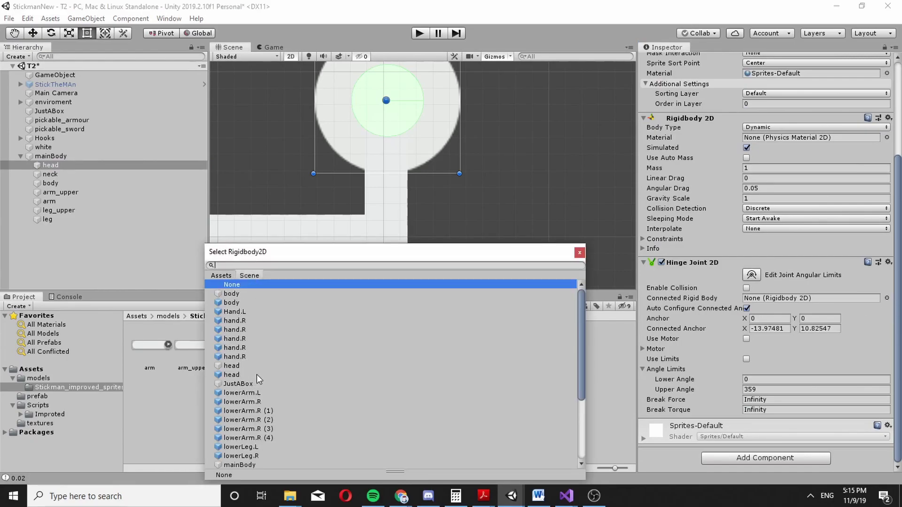
scroll(257, 374, down, 4)
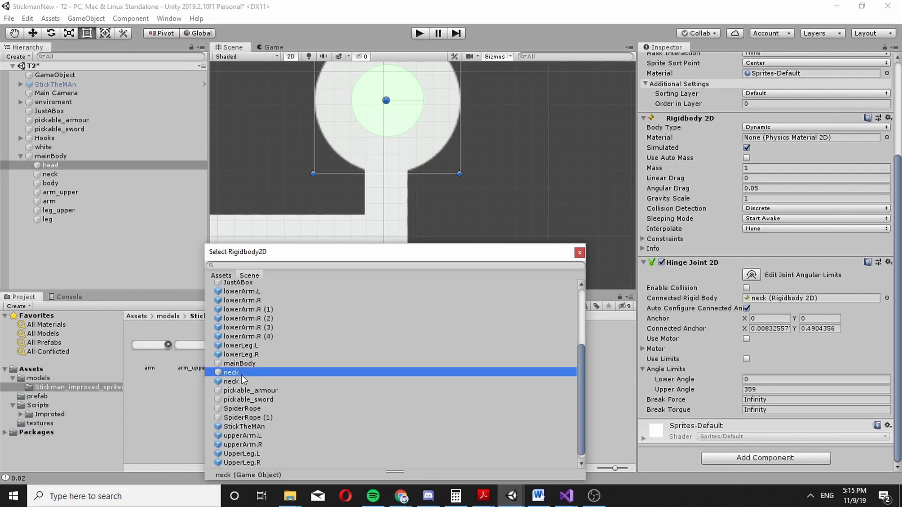
double_click(241, 375)
click(794, 321)
drag(795, 321, 792, 324)
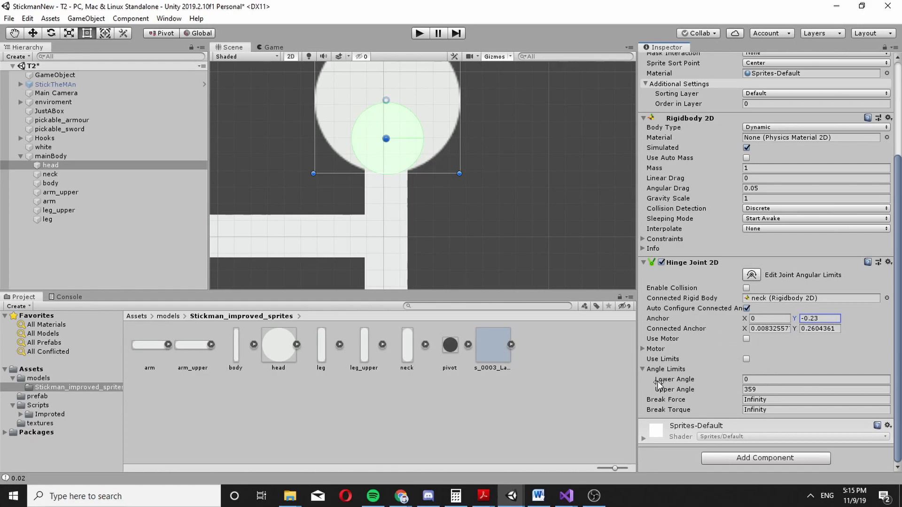
Step: Enable limits on the head's hinge joint, with a lower angle of -10 and an upper angle of 10
click(746, 359)
click(642, 370)
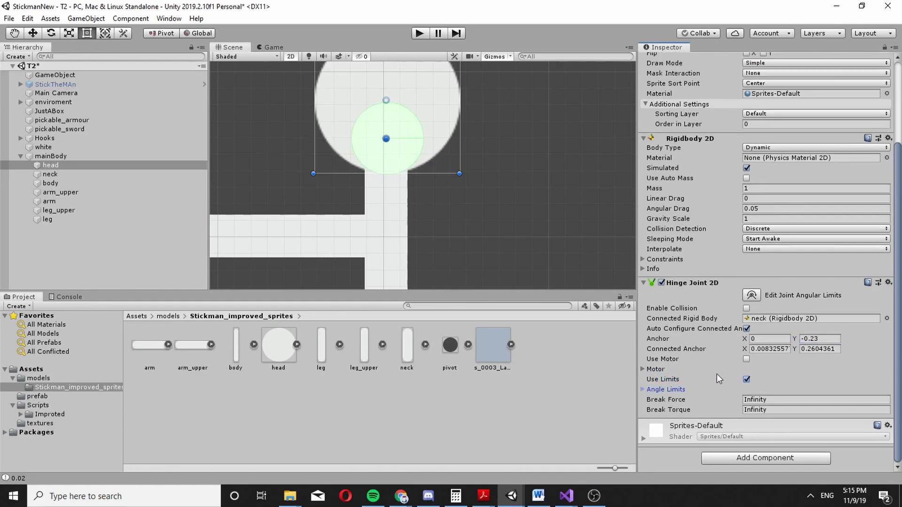
click(678, 390)
click(756, 399)
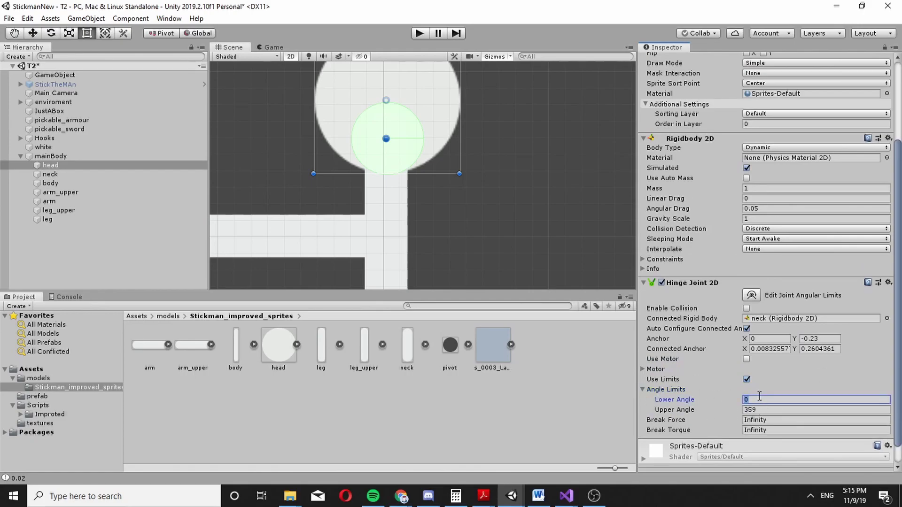
text(-10)
click(780, 410)
text(10)
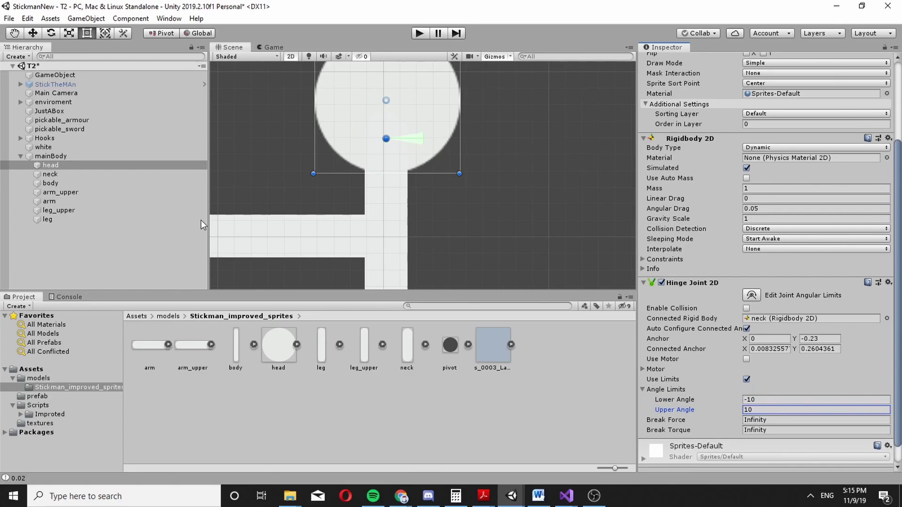
Step: Enable limits on the neck's hinge joint, with a lower angle of -10 and an upper angle of 10
click(103, 174)
click(746, 379)
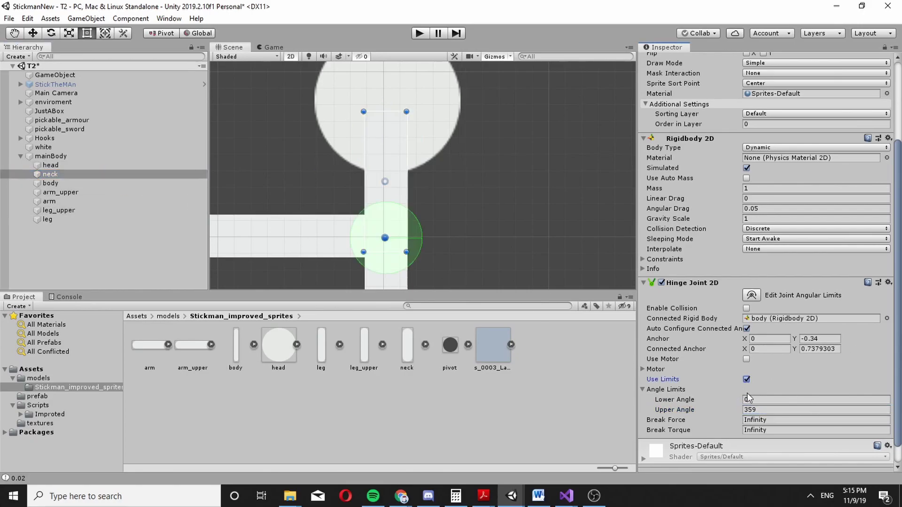
click(658, 390)
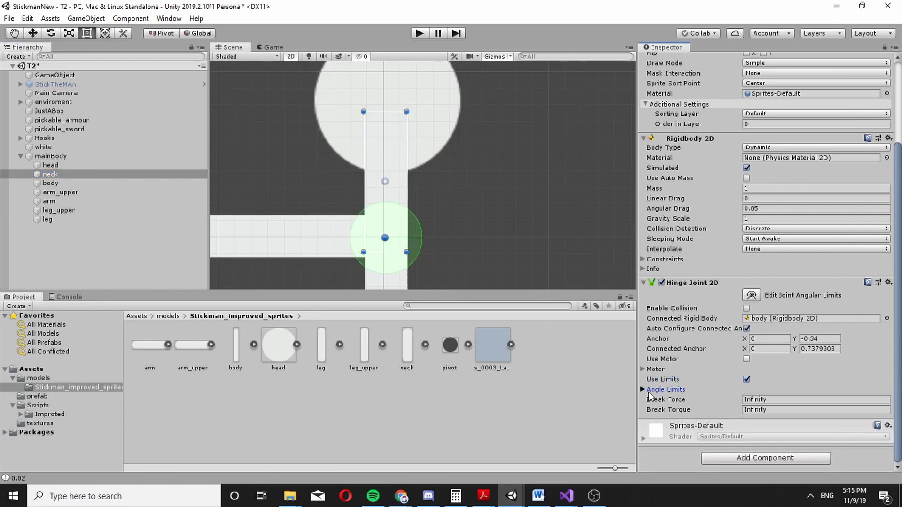
click(649, 392)
click(763, 400)
text(-10)
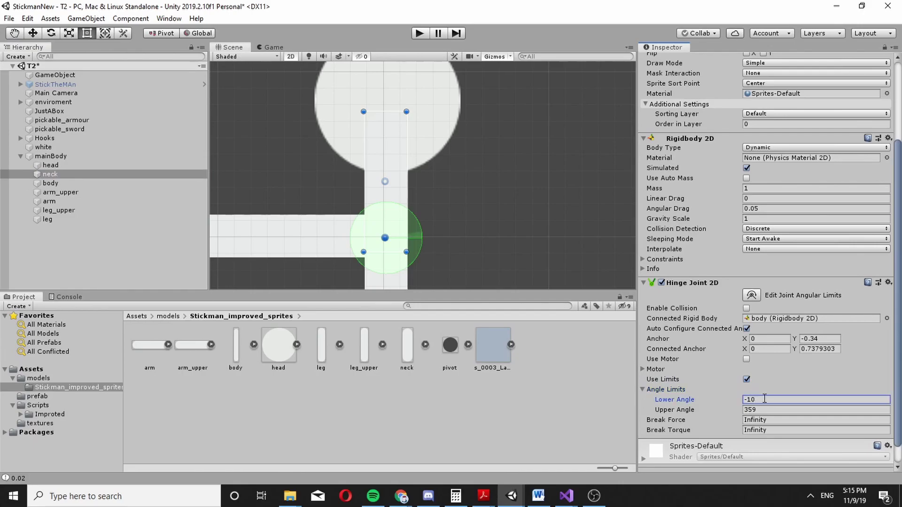
click(776, 410)
text(10)
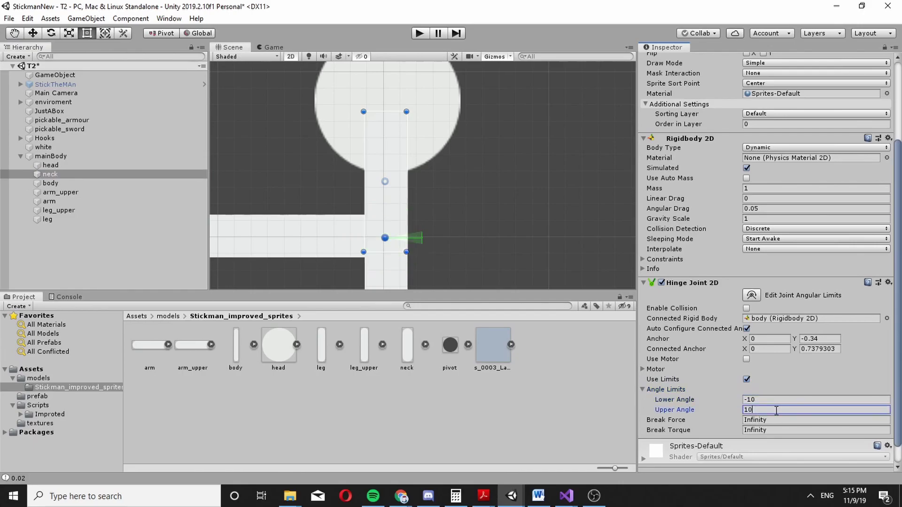
Step: Add a Hinge Joint 2D component to the arm_upper object
double_click(88, 183)
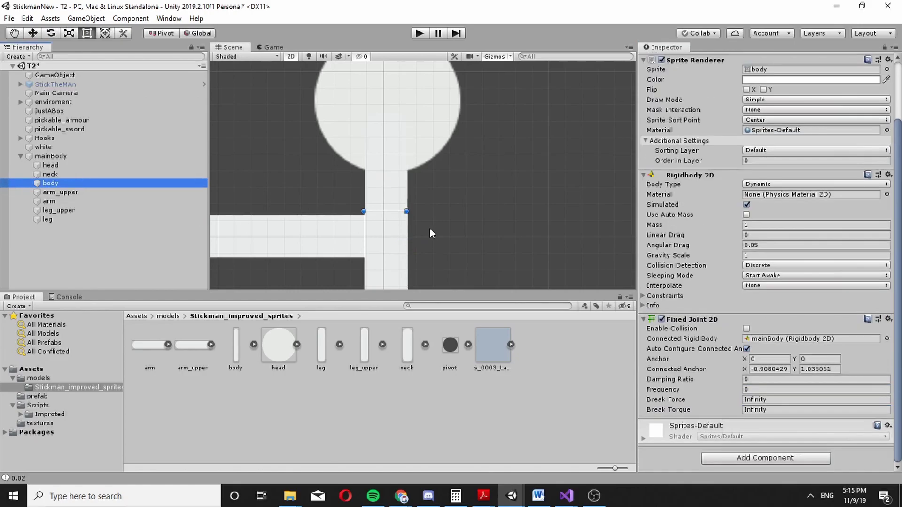
double_click(86, 191)
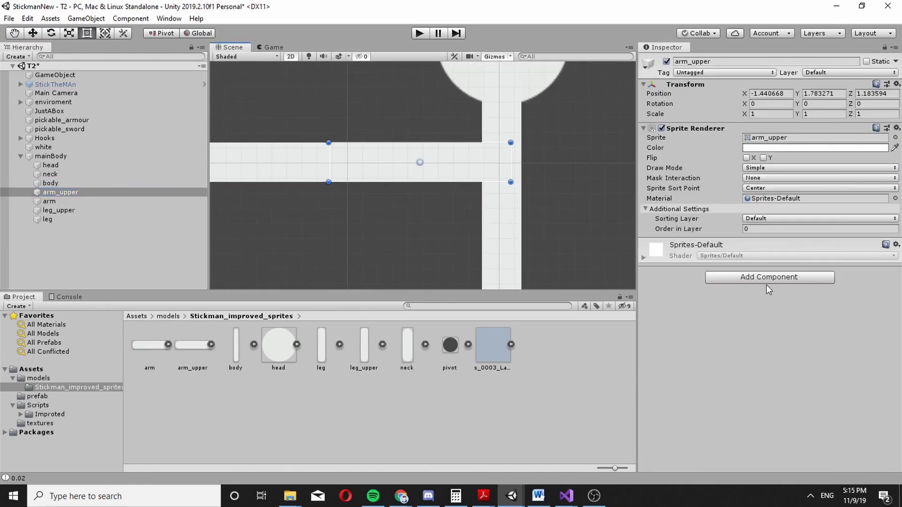
click(766, 277)
click(737, 334)
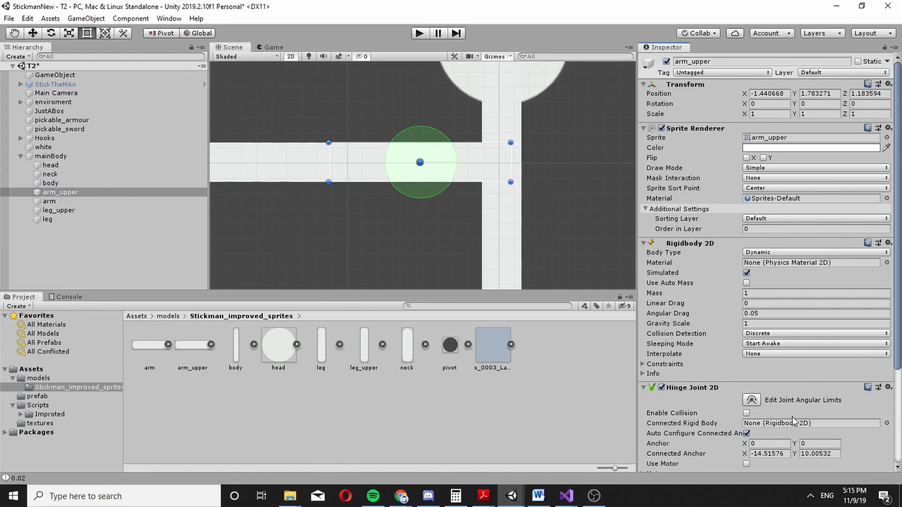
Step: Set the anchor X of arm_upper's hinge joint to 0.5, placing it at the shoulder
click(776, 444)
text(.5)
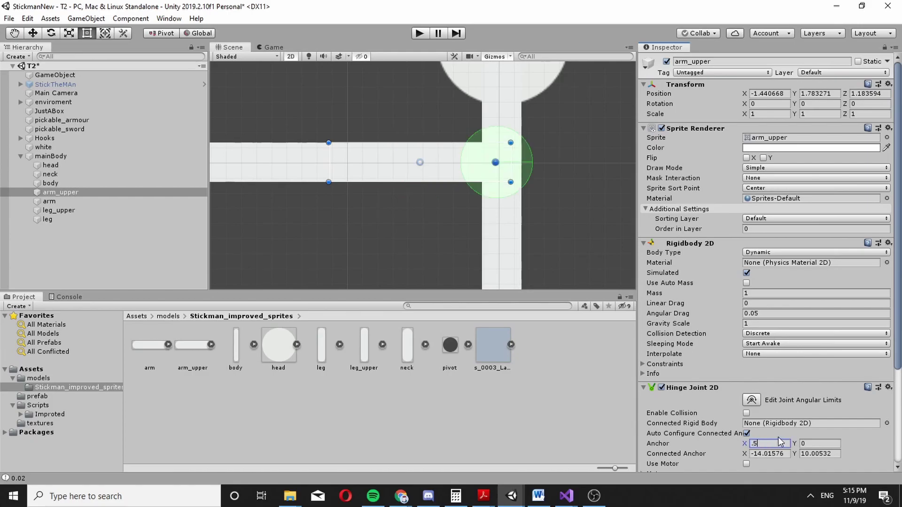
scroll(529, 211, up, 7)
middle_drag(495, 208, 445, 247)
scroll(392, 221, down, 1)
middle_drag(393, 221, 472, 214)
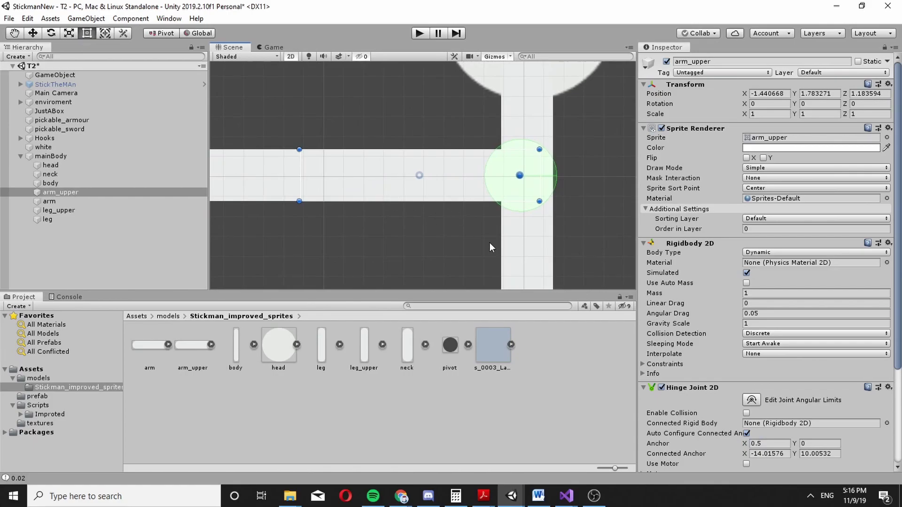
Step: Set the connected rigid body of arm_upper's Hinge Joint 2D to the body object from the scene
click(888, 424)
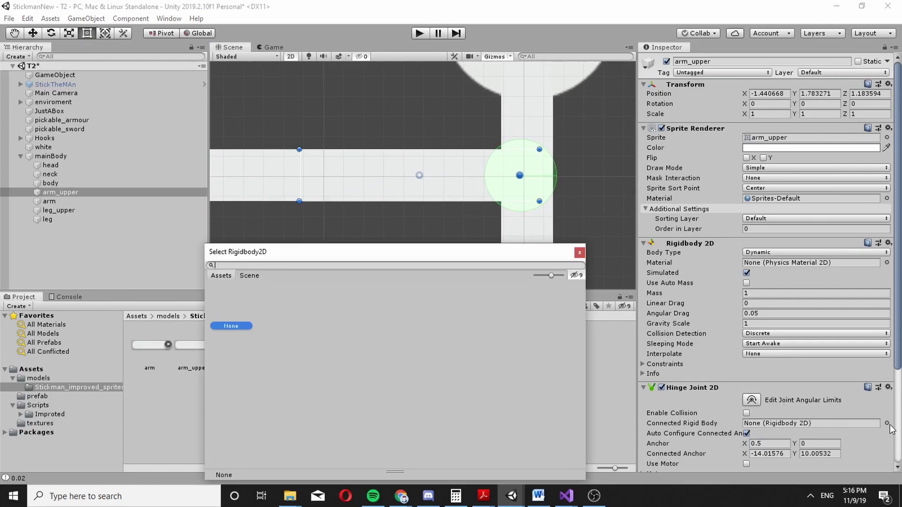
click(249, 277)
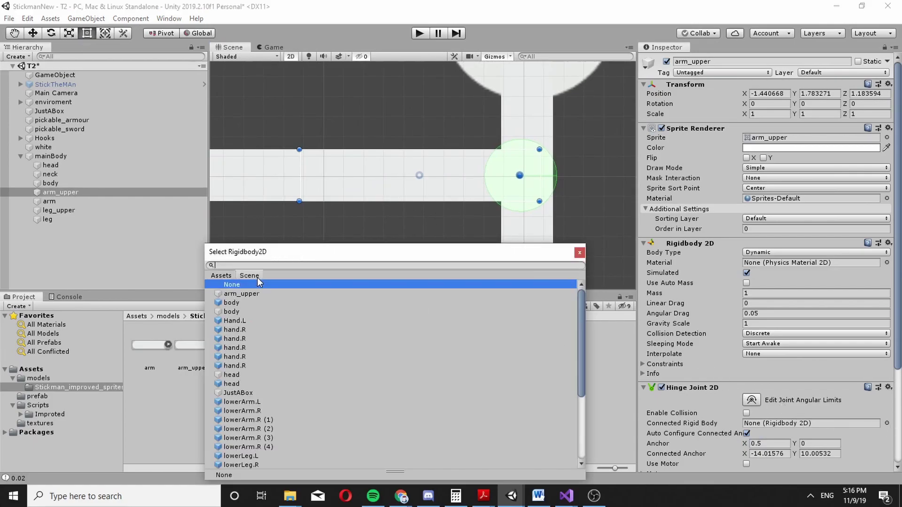
double_click(237, 310)
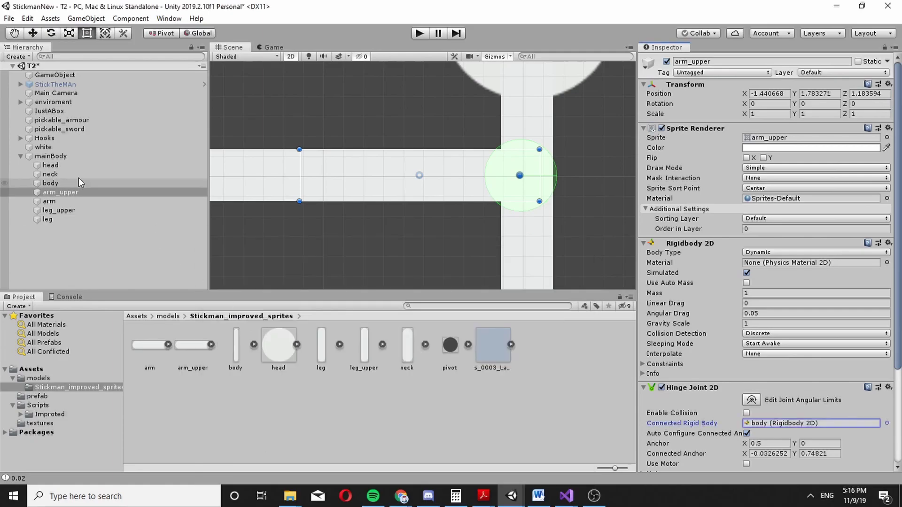
Step: Add a Hinge Joint 2D component to the arm object and set its anchor X to 0.5
click(62, 202)
click(793, 277)
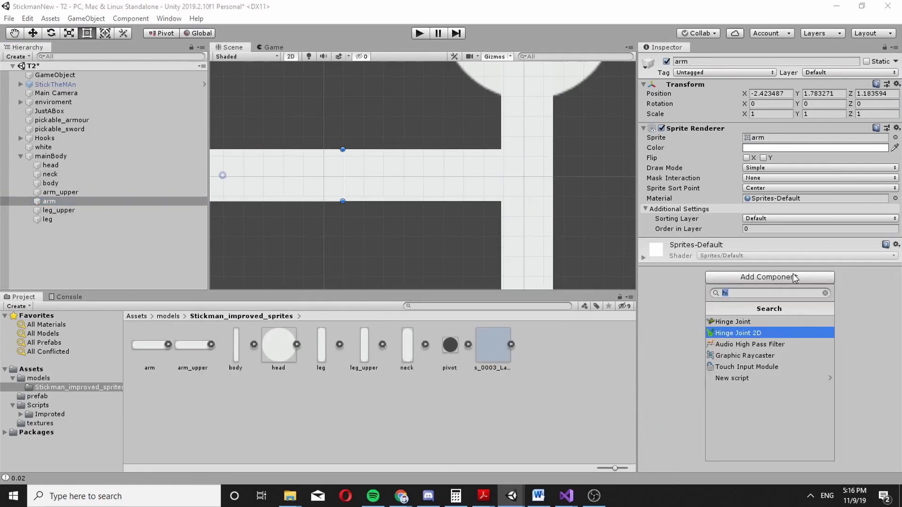
click(729, 333)
click(776, 443)
text(.)
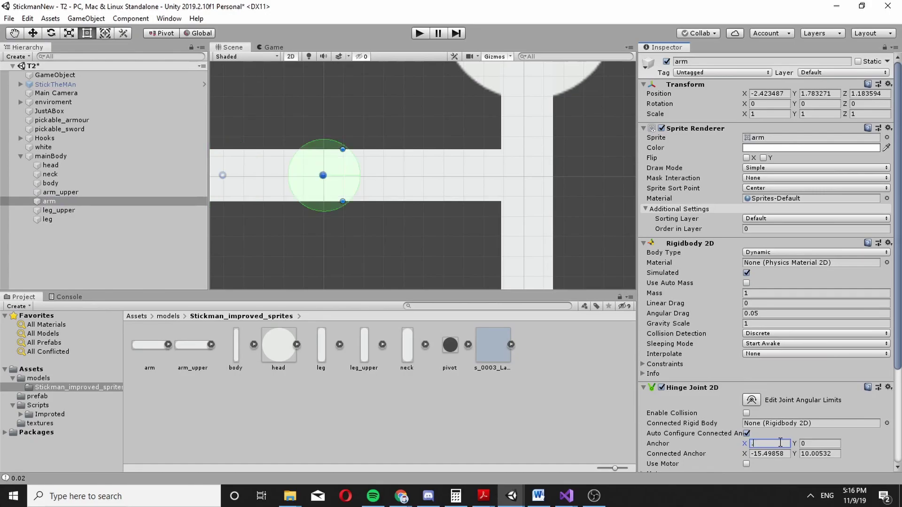
text(5)
Step: Set the connected rigid body of the arm's Hinge Joint 2D to arm_upper
click(887, 424)
click(248, 276)
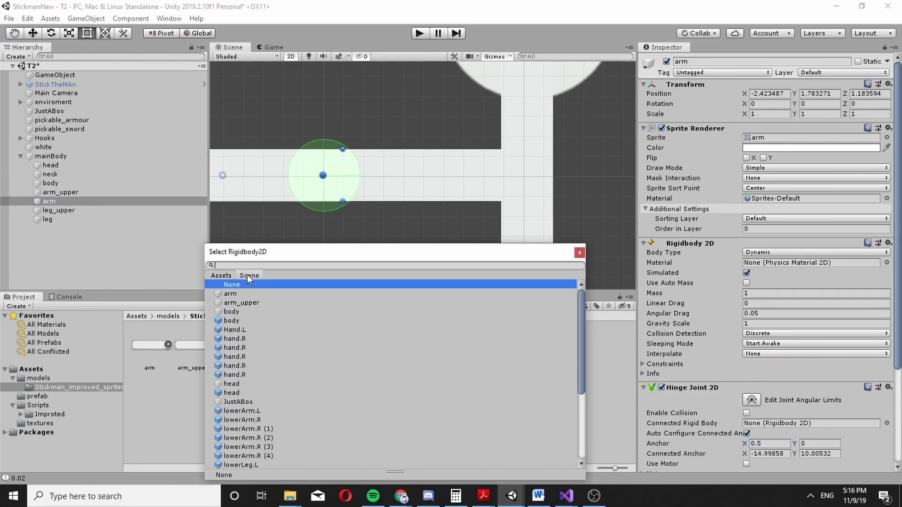
double_click(244, 303)
Step: Add a Hinge Joint 2D component to the leg_upper object and set its anchor Y to 0.5
click(51, 211)
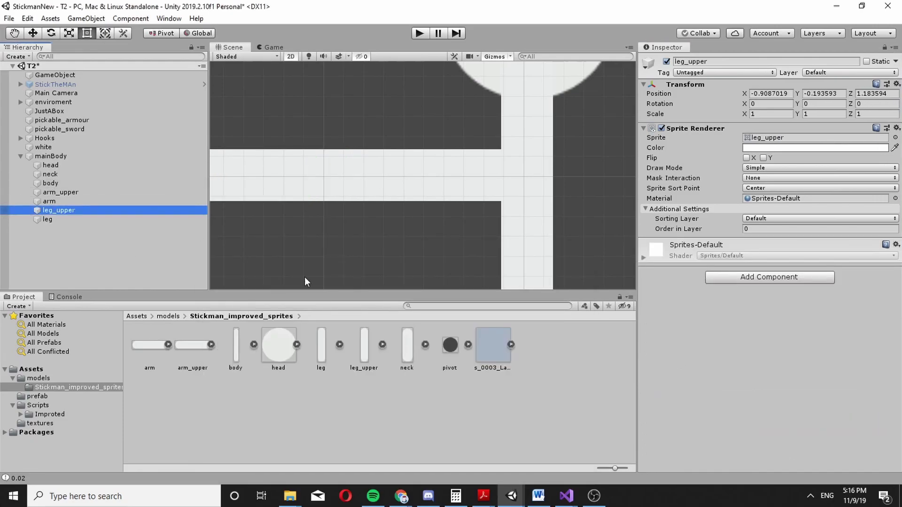
middle_drag(338, 201, 264, 4)
scroll(535, 251, down, 4)
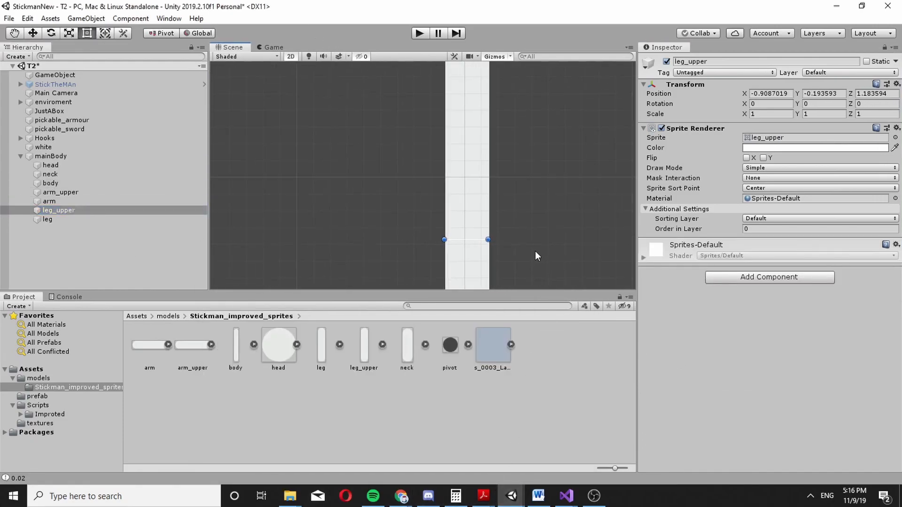
middle_drag(535, 251, 457, 207)
click(759, 281)
click(739, 335)
click(819, 444)
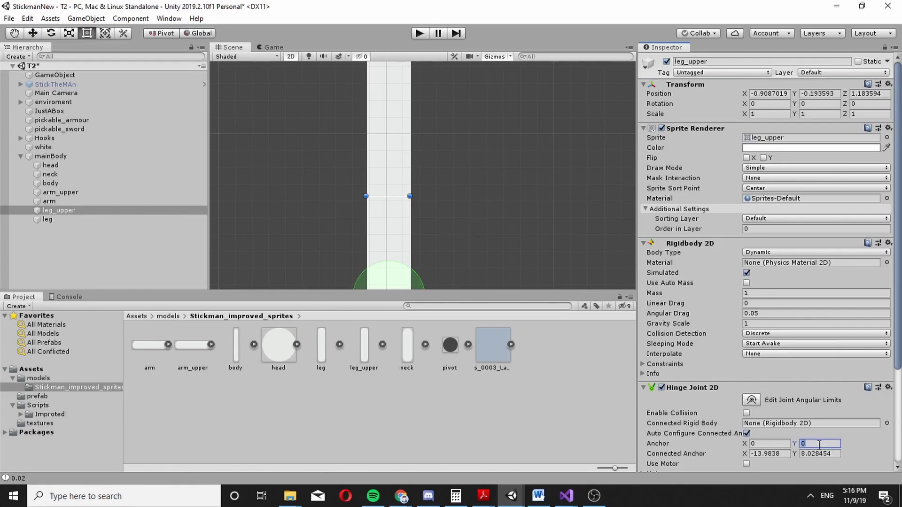
text(0.5)
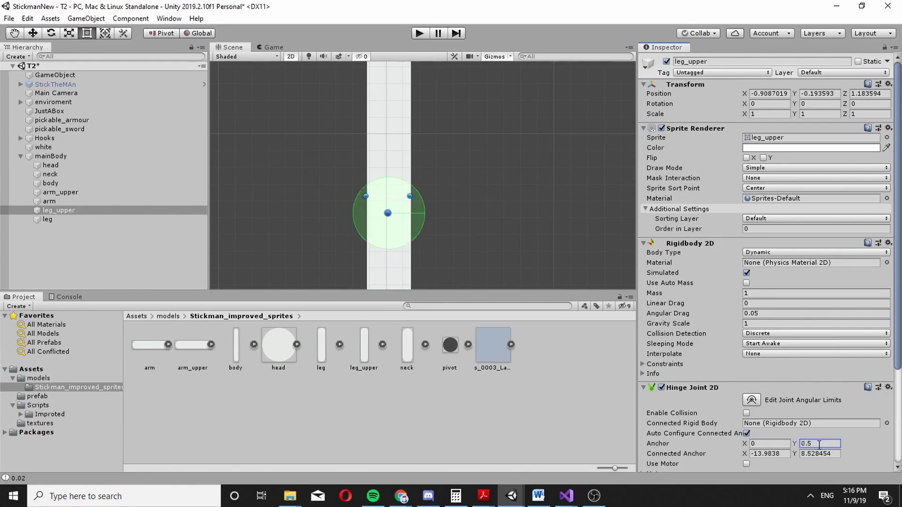
Step: Set the connected rigid body of leg_upper's Hinge Joint 2D to the body object from the scene
click(888, 423)
click(254, 277)
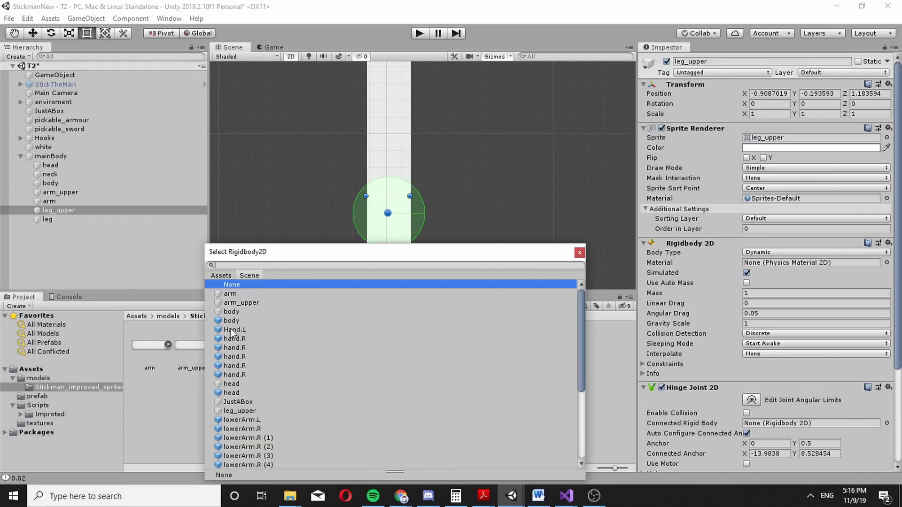
double_click(244, 315)
Step: Add a Hinge Joint 2D component to the leg object and set its connected rigid body to leg_upper
click(65, 220)
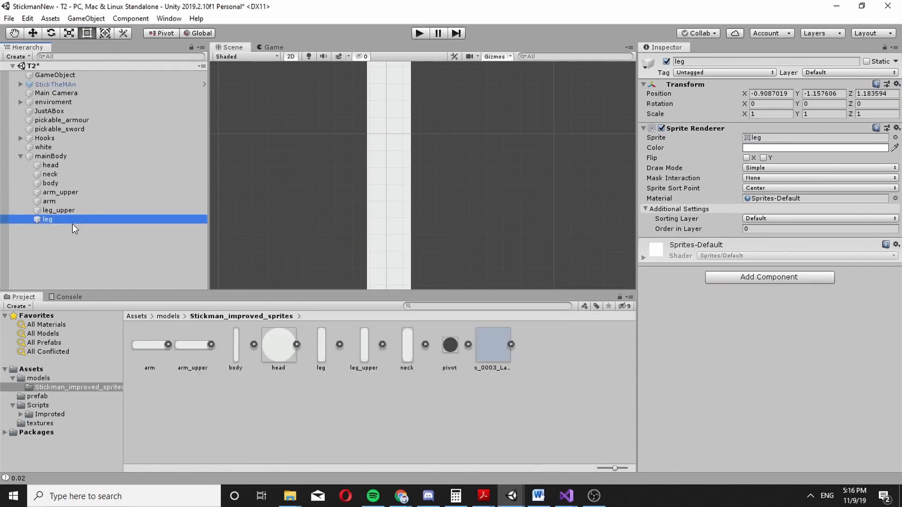
click(756, 277)
click(762, 342)
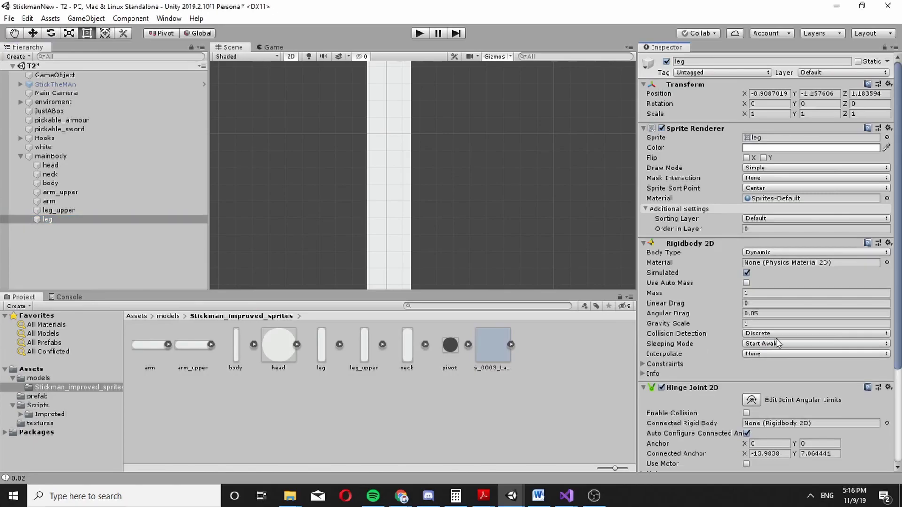
scroll(873, 366, down, 4)
click(887, 299)
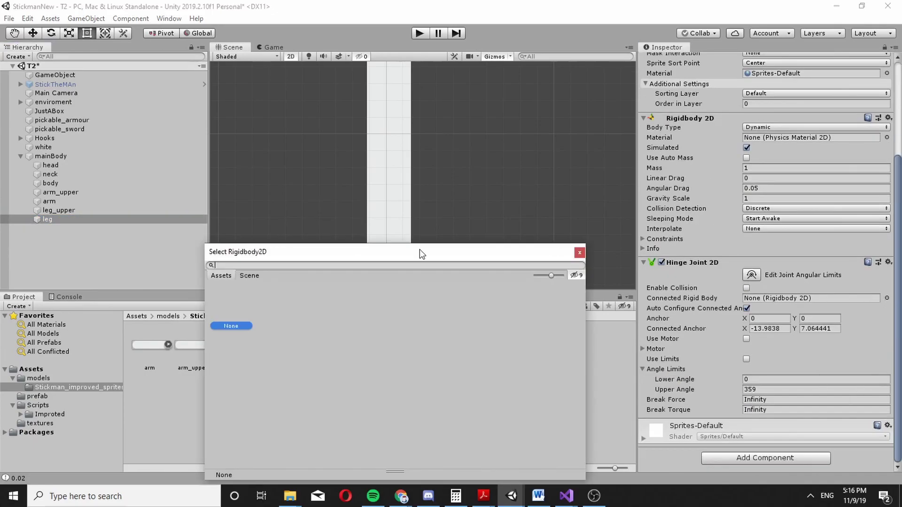
click(259, 277)
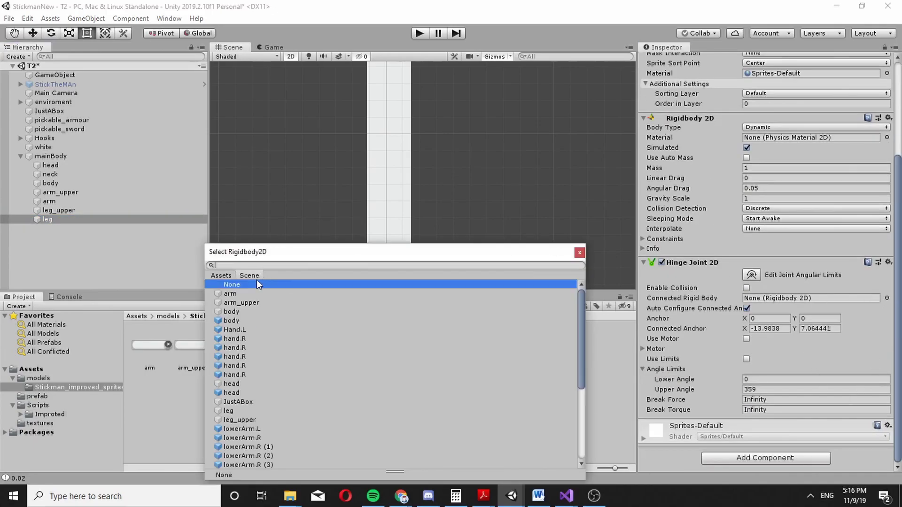
double_click(237, 419)
Step: Set the anchor Y of the leg's Hinge Joint 2D to 0.5 and briefly test the scene in play mode
click(816, 320)
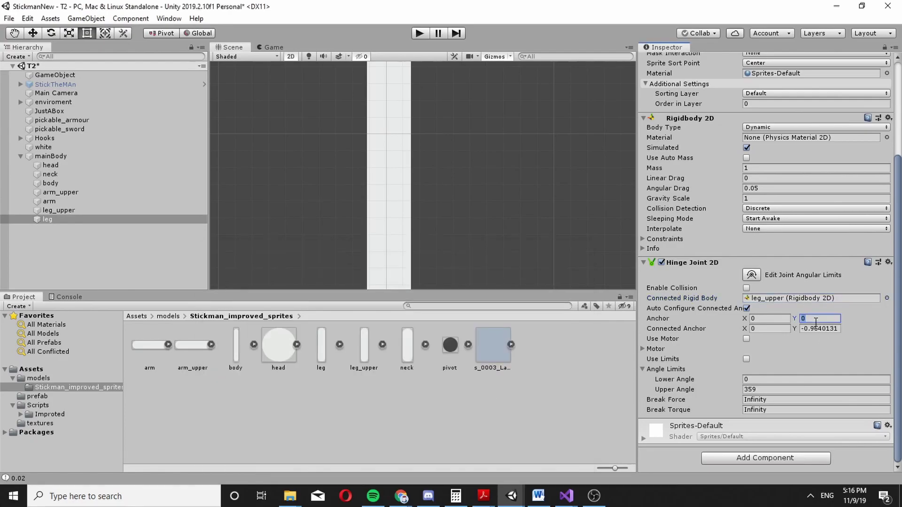
text(.5)
scroll(487, 147, down, 8)
middle_drag(499, 239, 448, 155)
scroll(449, 155, down, 7)
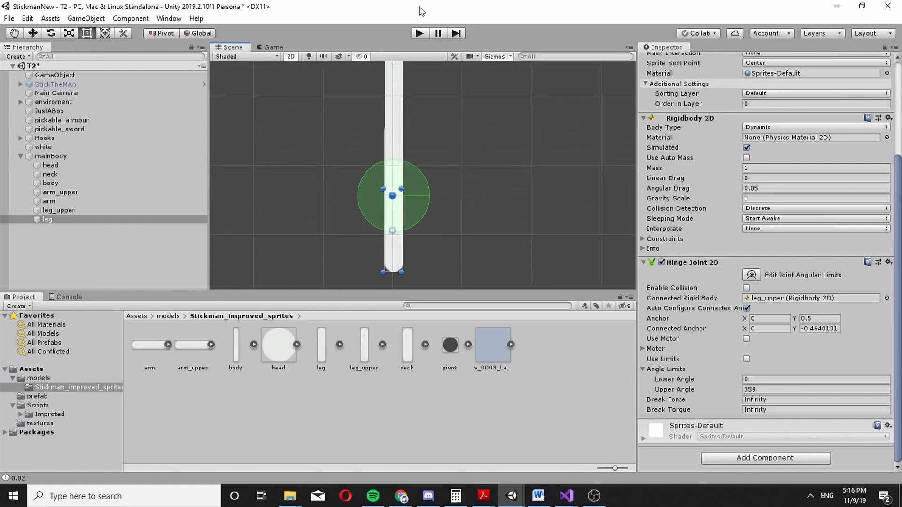
click(420, 34)
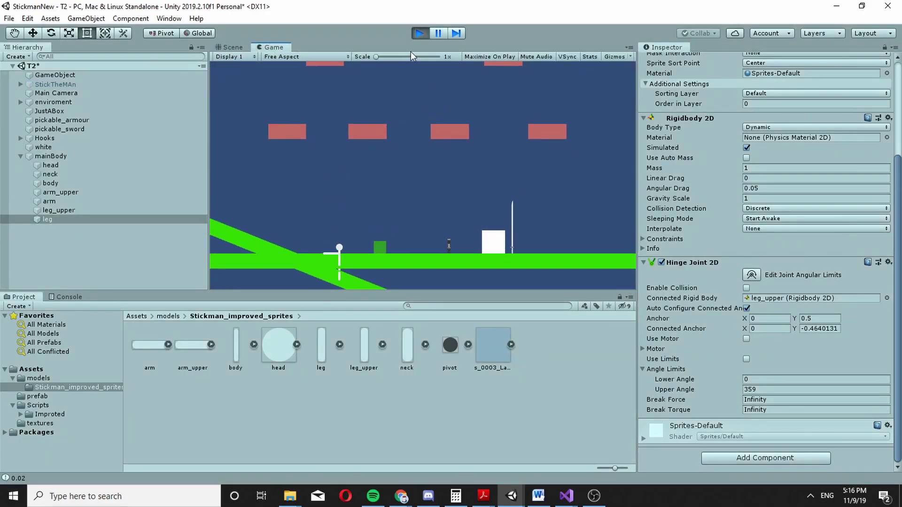
click(418, 34)
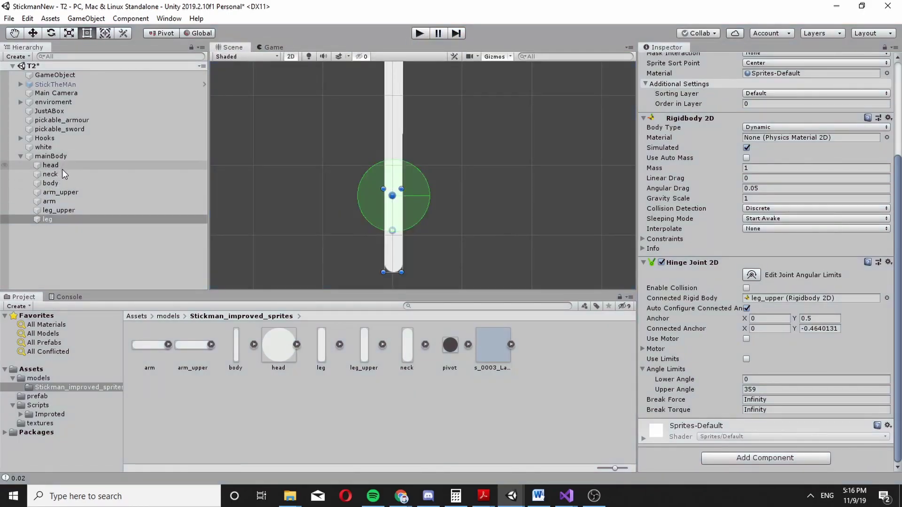
Step: Add a Capsule Collider 2D component to neck, body, arm_upper, arm, leg_upper and leg all at once
shift+click(63, 174)
click(757, 444)
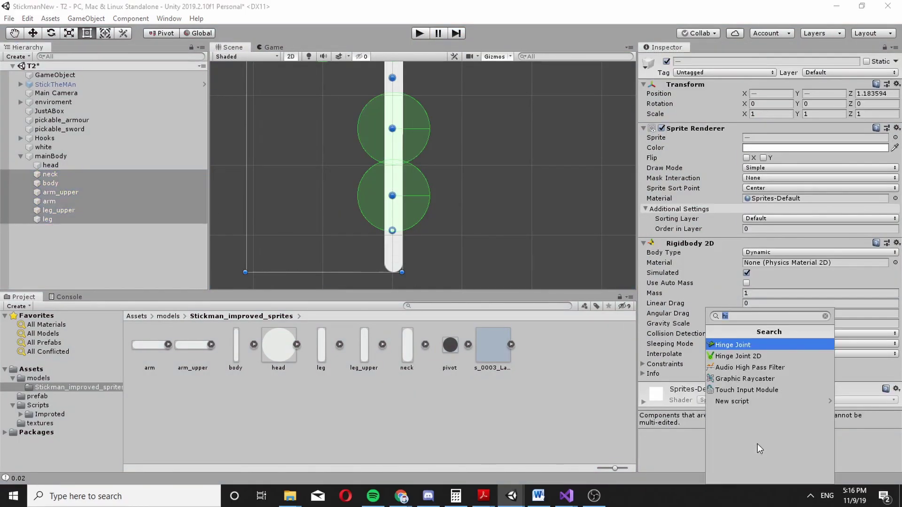
text(coll)
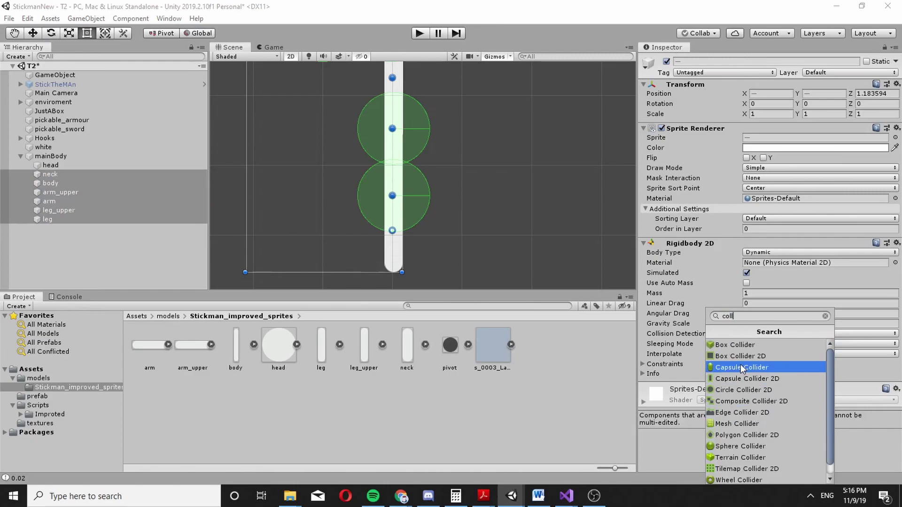
click(747, 379)
Step: Set the Capsule Collider 2D direction of both arm_upper and arm to Horizontal
middle_drag(468, 209, 481, 345)
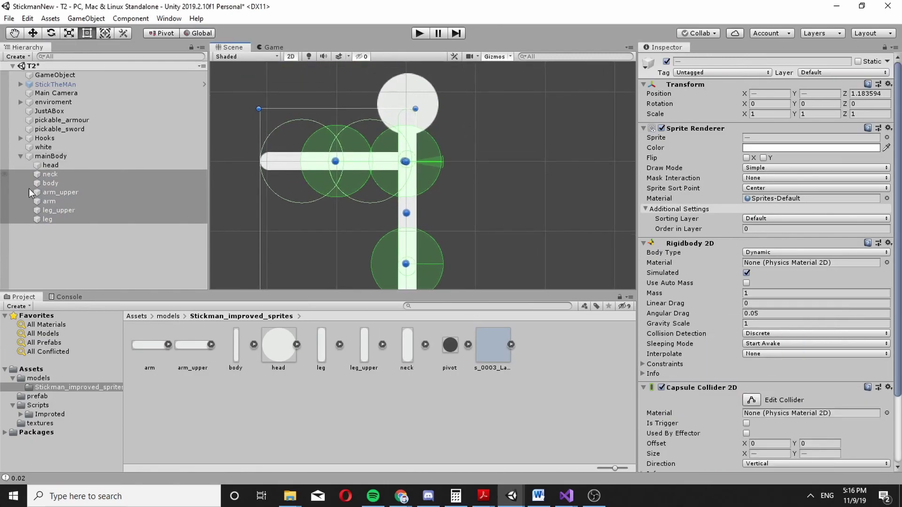
click(64, 192)
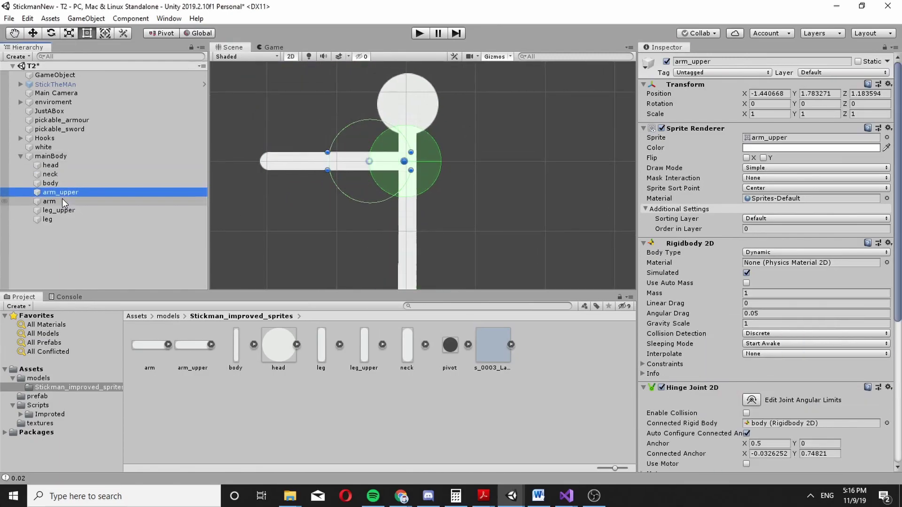
shift+click(62, 199)
scroll(802, 407, down, 8)
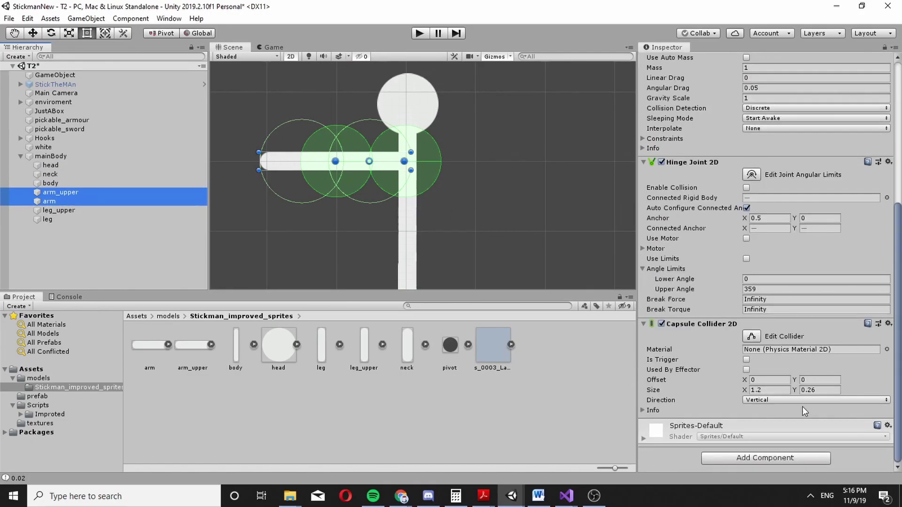
click(783, 398)
click(775, 424)
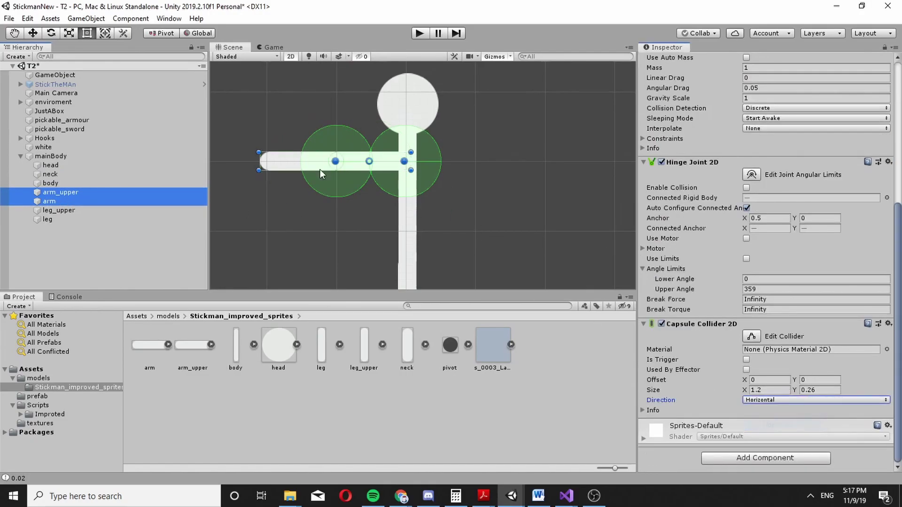
Step: Add a Circle Collider 2D component to the head and briefly test the stickman in play mode
click(67, 165)
click(757, 458)
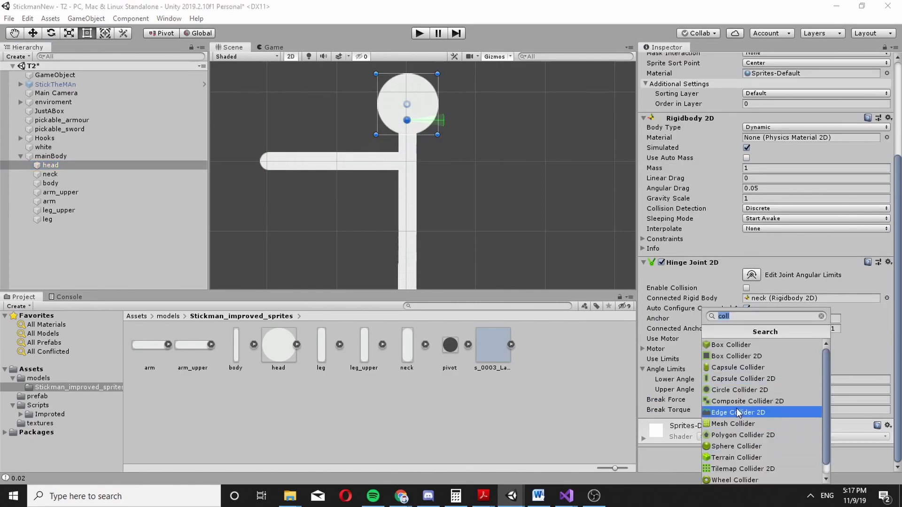
click(740, 391)
click(419, 33)
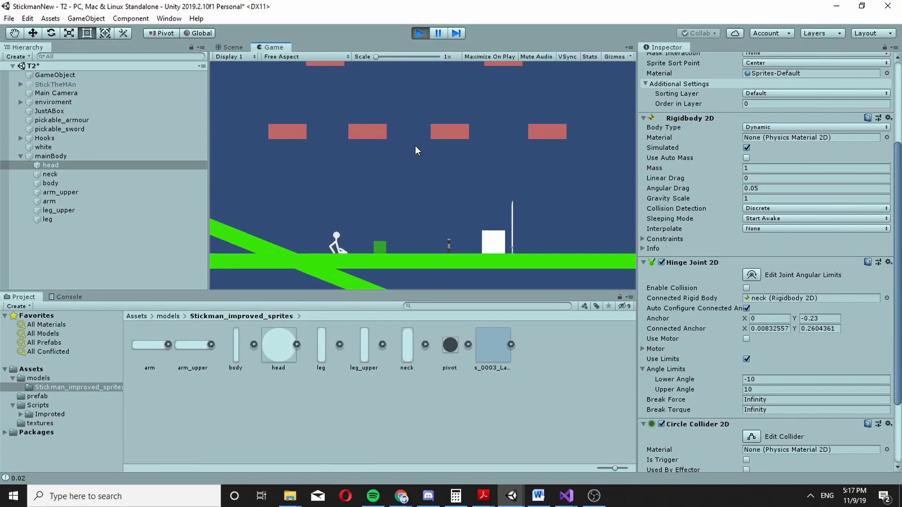
click(419, 33)
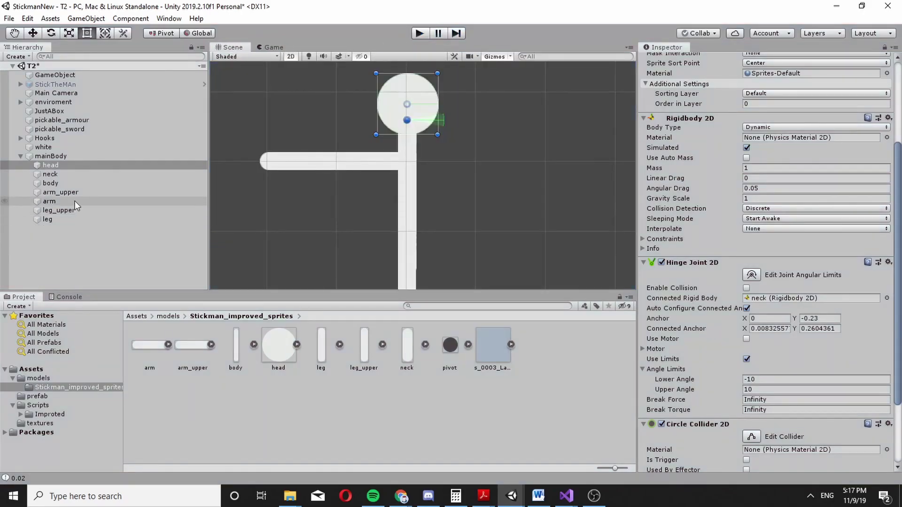
Step: Duplicate the arm_upper and arm objects together to create the stickman's second arm
shift+click(65, 192)
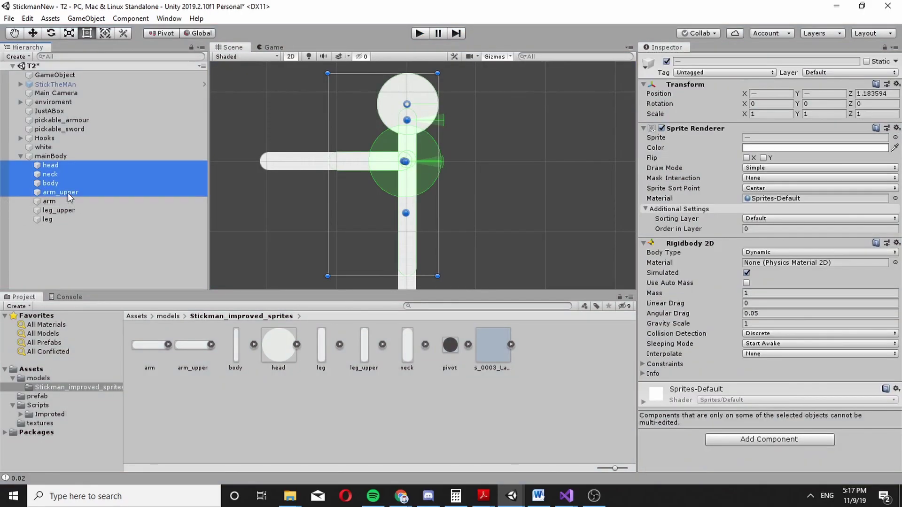
click(65, 193)
shift+click(134, 201)
key(ctrl+d)
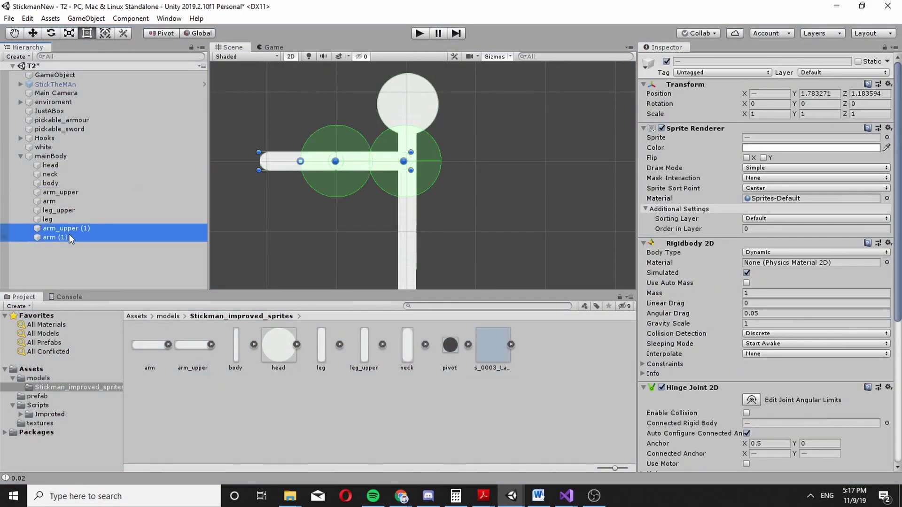
Step: Duplicate the leg_upper and leg objects together to create the stickman's second leg
click(65, 218)
shift+click(67, 210)
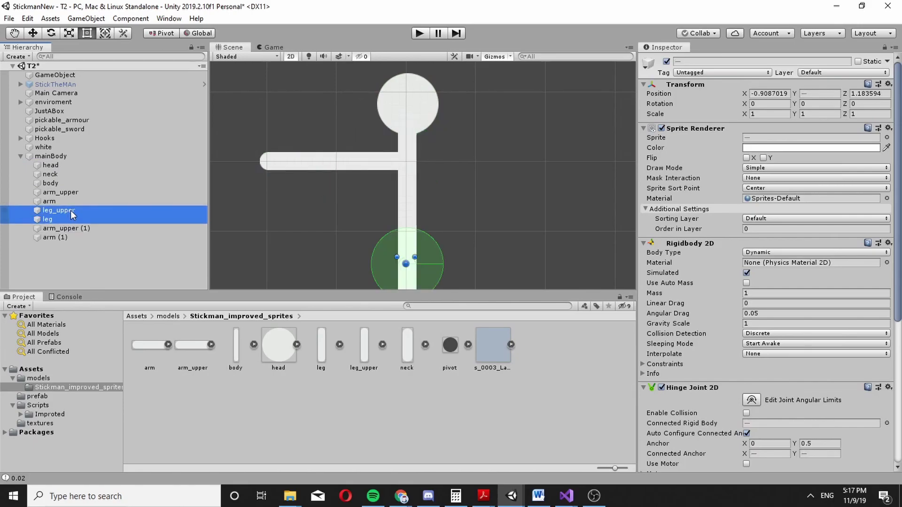
key(ctrl+d)
Step: Run the scene in play mode to check how the stickman with duplicated limbs behaves, and stop it again
scroll(342, 193, down, 2)
middle_drag(342, 193, 315, 125)
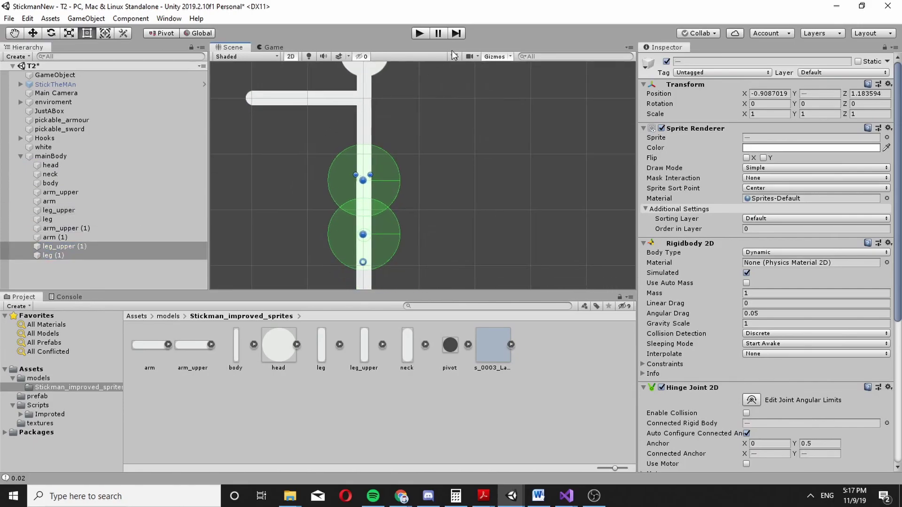
click(420, 33)
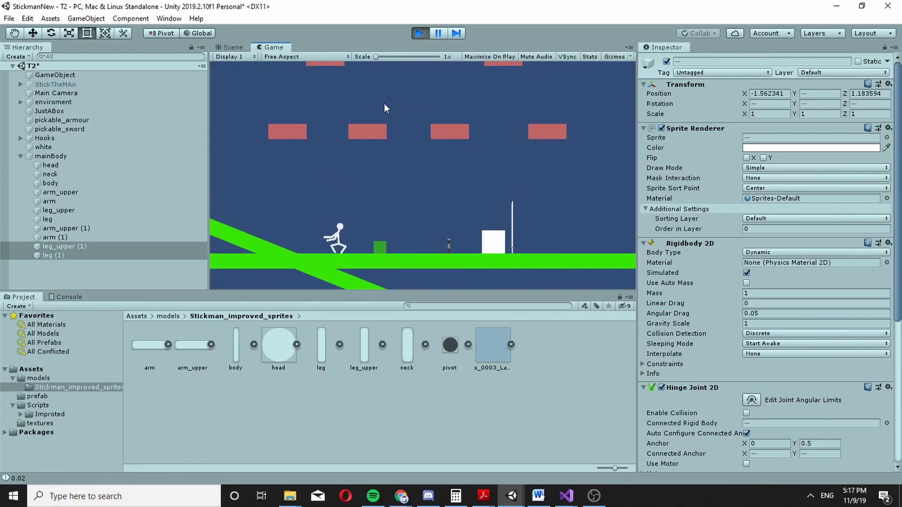
click(420, 33)
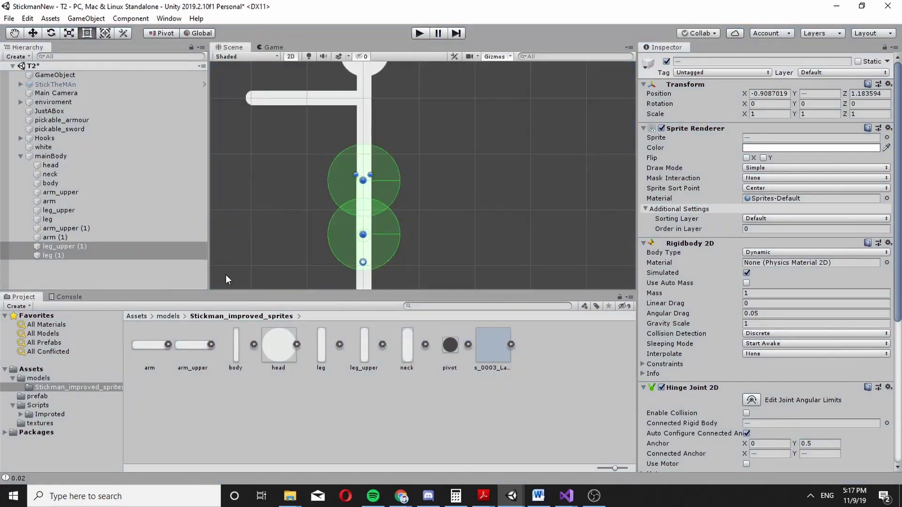
click(59, 156)
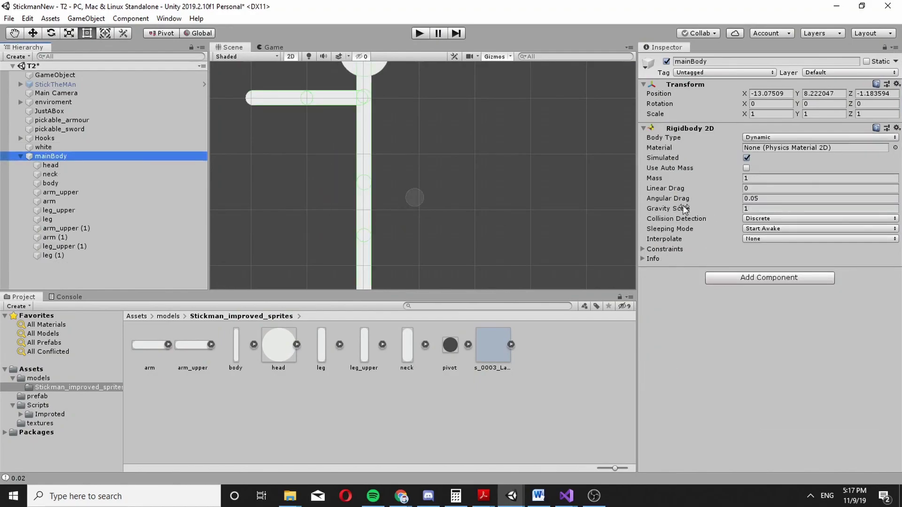
middle_drag(550, 186, 486, 208)
scroll(461, 178, down, 3)
middle_drag(432, 178, 471, 191)
key(t)
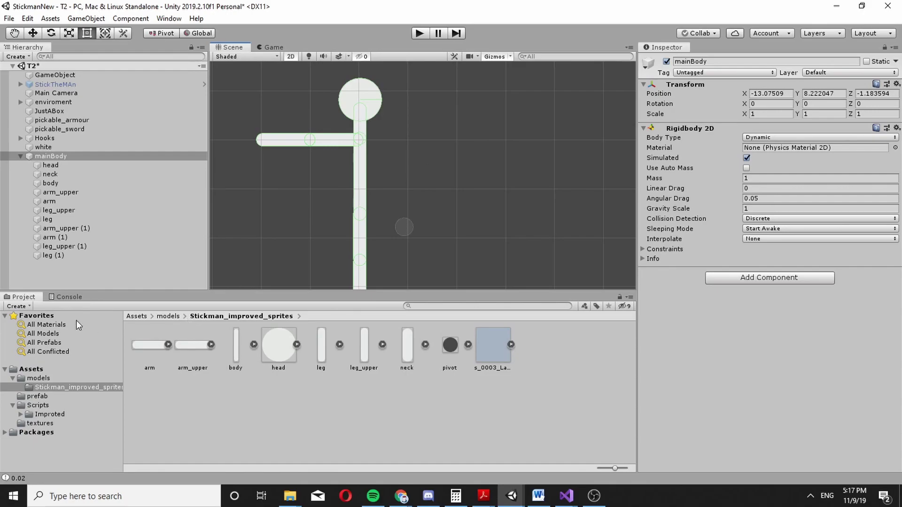
Step: Create a C# script named IgnoreCollision in the Scripts folder
click(38, 405)
right_click(262, 373)
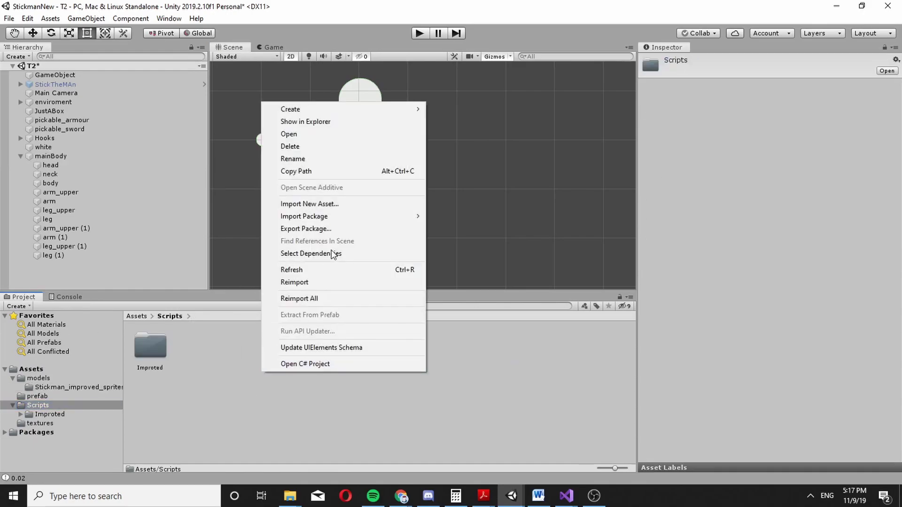
mouse_move(358, 112)
click(518, 89)
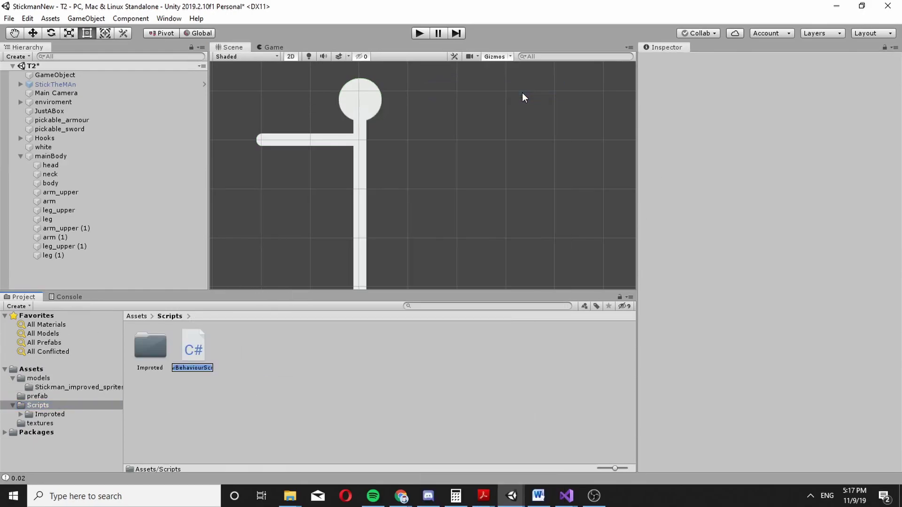
text(IgnoreCollision)
key(Return)
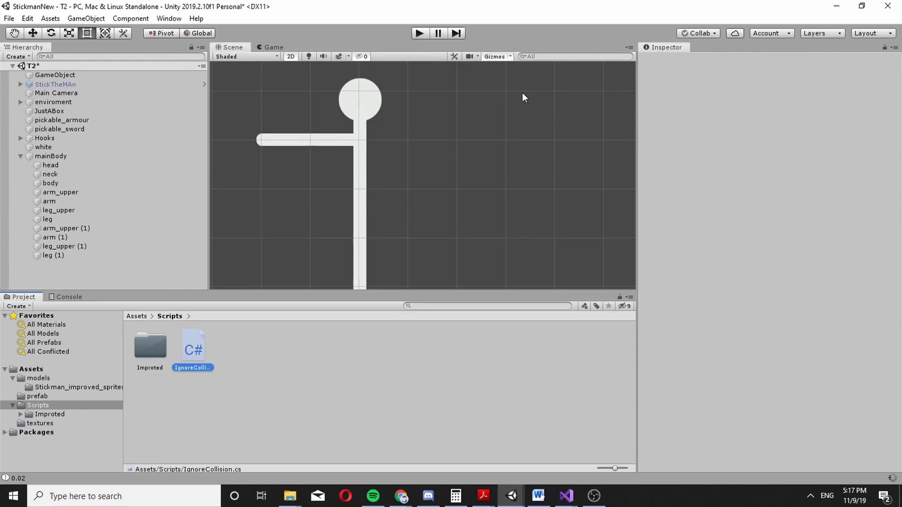
Step: Attach the IgnoreCollision script to the mainBody object and open the script in Visual Studio
click(62, 156)
drag(191, 349, 748, 300)
double_click(787, 281)
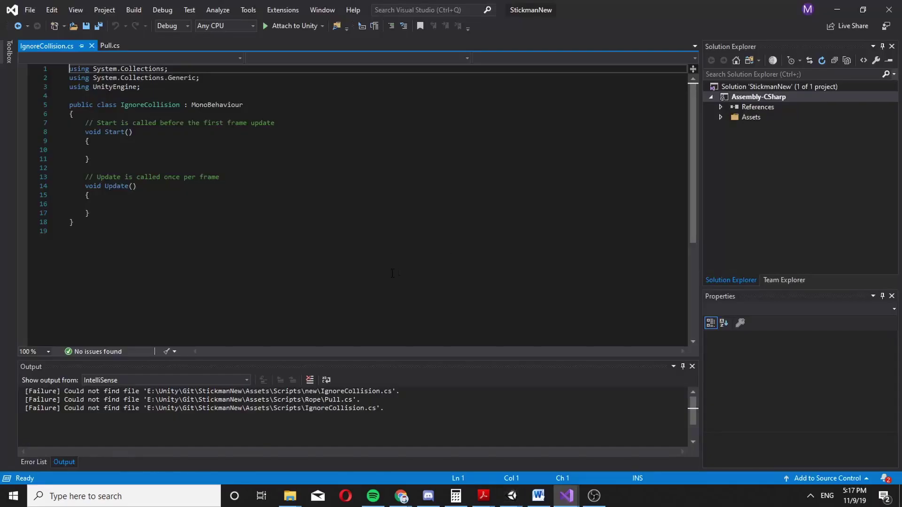
Step: Delete the Update method and its comment from the IgnoreCollision class
drag(126, 235, 70, 182)
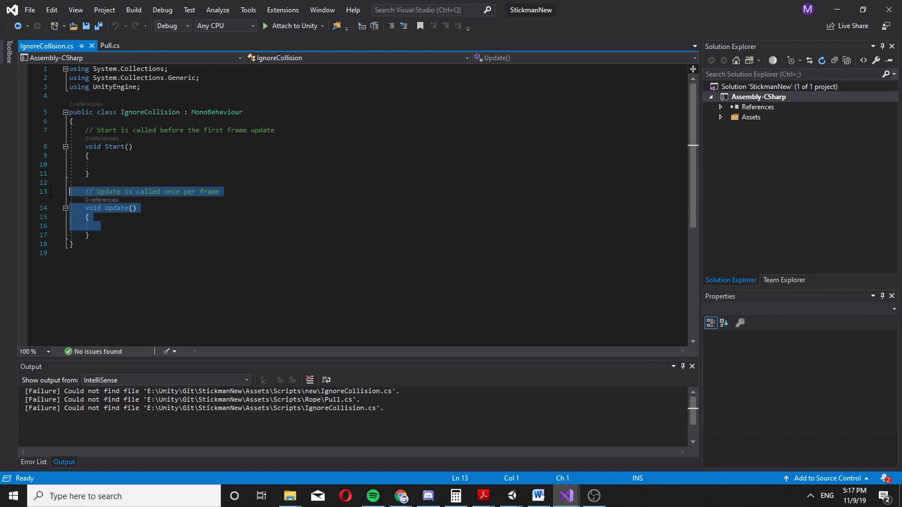
key(Delete)
Step: In the Start method, declare a variable colliders that stores GetComponentsInChildren<Collider2D>()
click(159, 164)
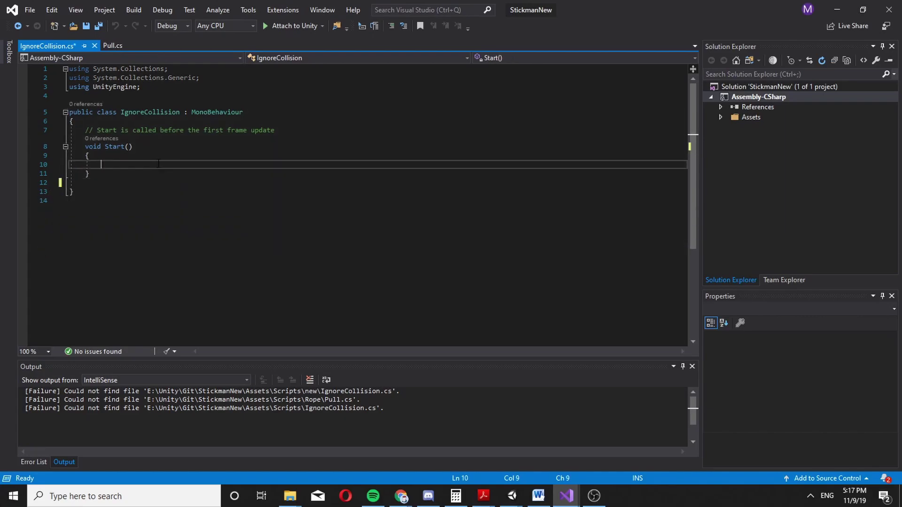
text(var colliders =)
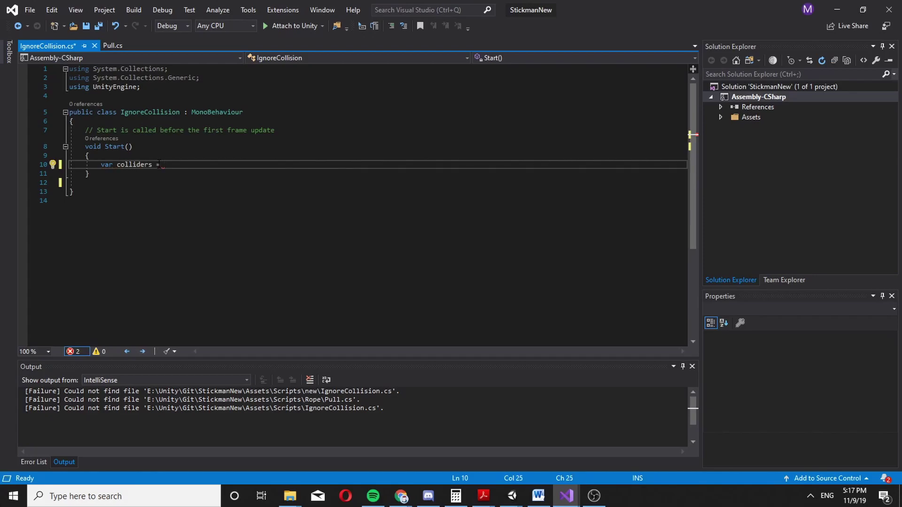
text( getco)
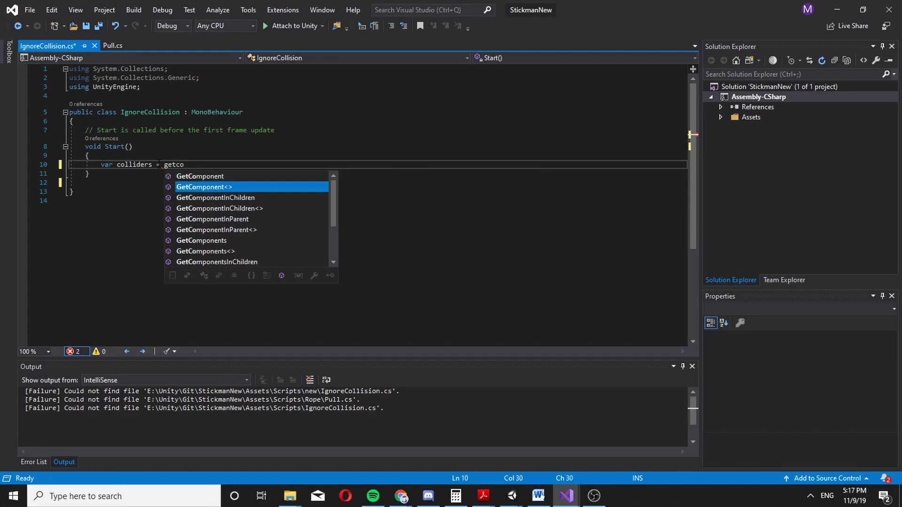
key(Down)
key(Down)
key(Down)
key(Down)
key(Down)
key(Down)
key(Down)
key(Down)
key(Down)
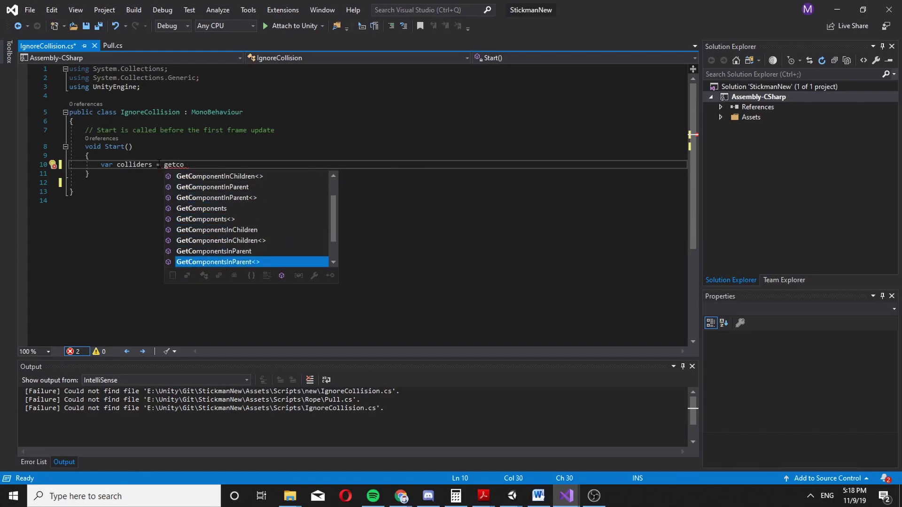
key(Up)
key(Up)
key(Tab)
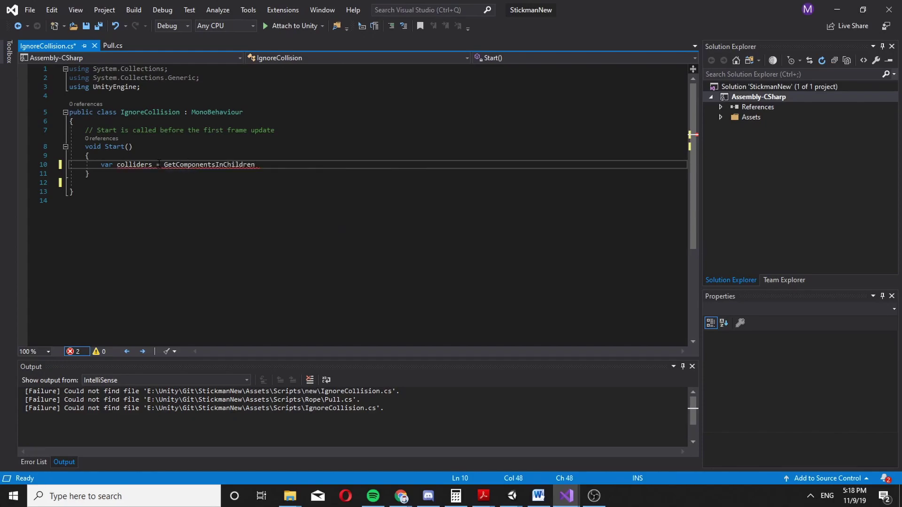
text(<Coll>)
key(Tab)
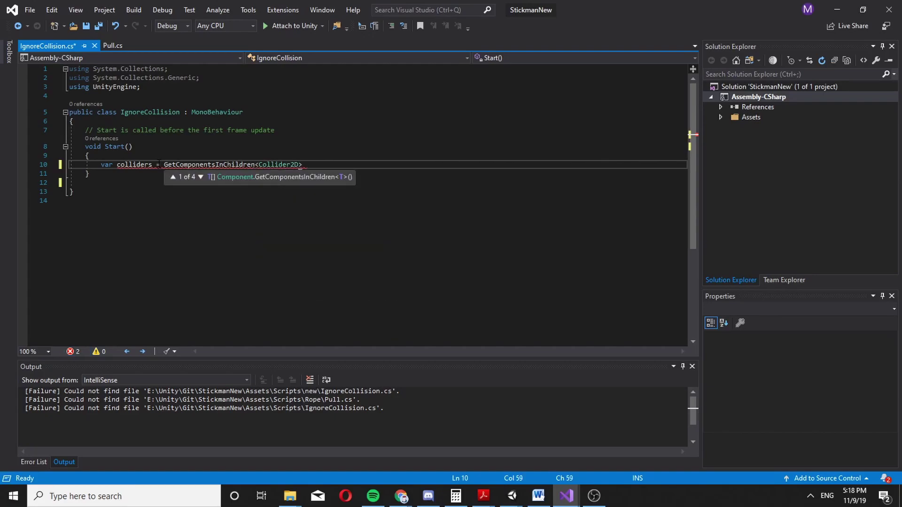
text(>();)
Step: Below the colliders declaration, add a for loop running int i from 0 while i < colliders.Length
key(Return)
text(for)
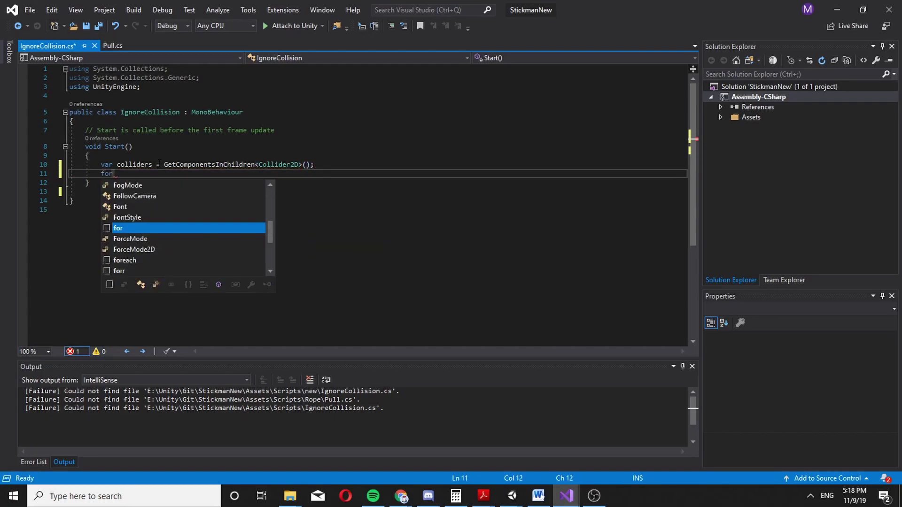
key(Tab)
key(Tab)
key(Tab)
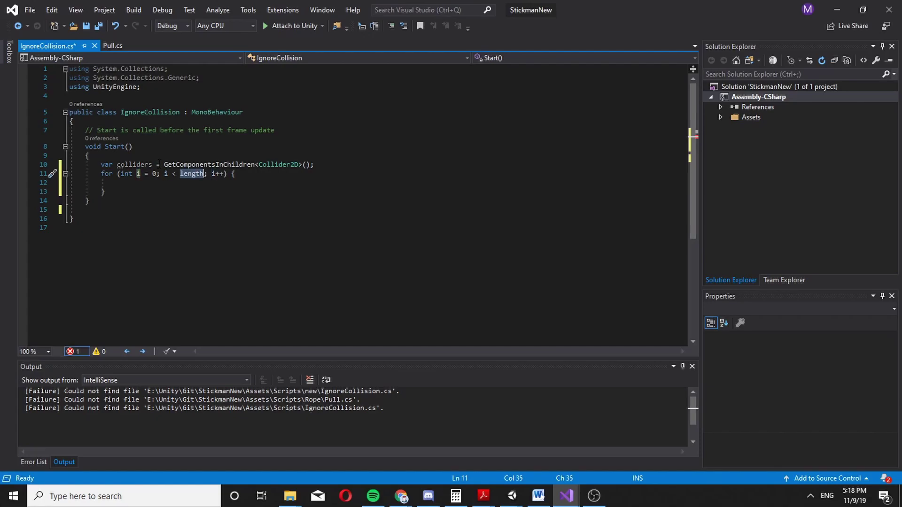
text(colliders.)
text(Length)
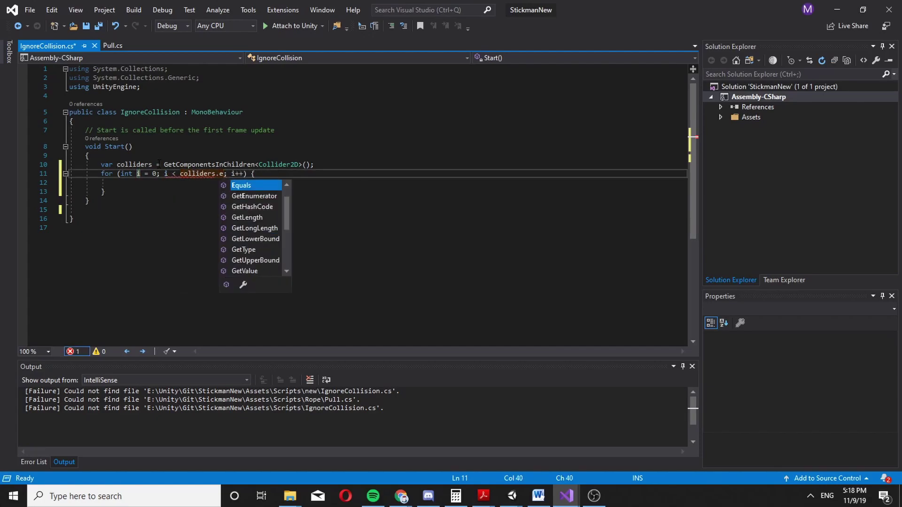
key(Return)
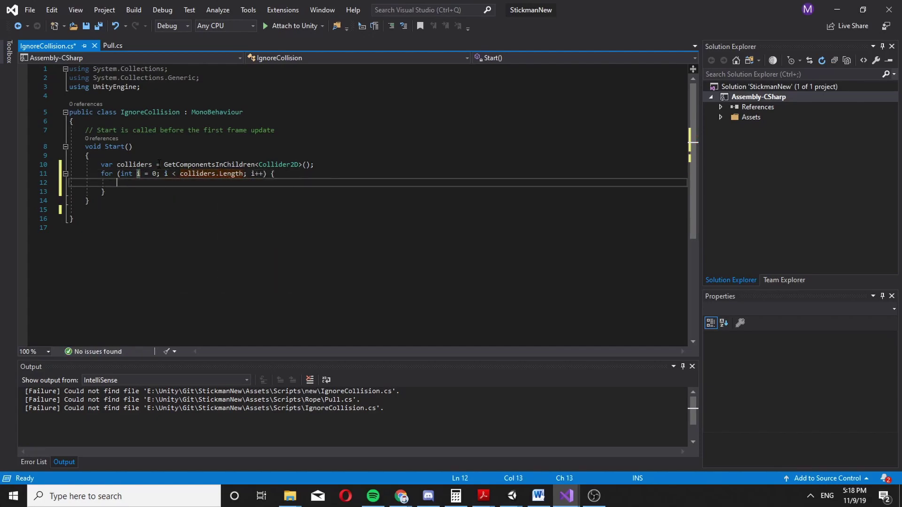
Step: Nest a second for loop inside the first, using counter k and the condition k < colliders.Length
text(for)
key(Tab)
key(Tab)
text(k)
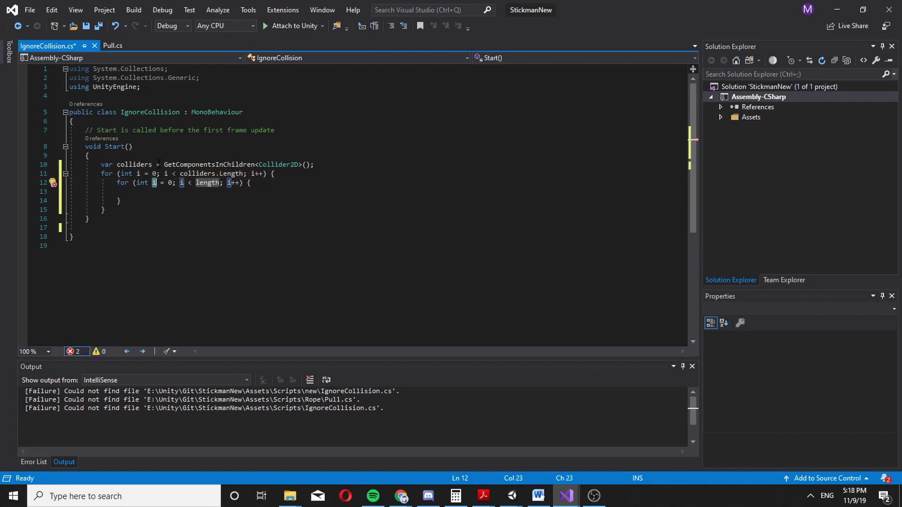
key(Tab)
text(co)
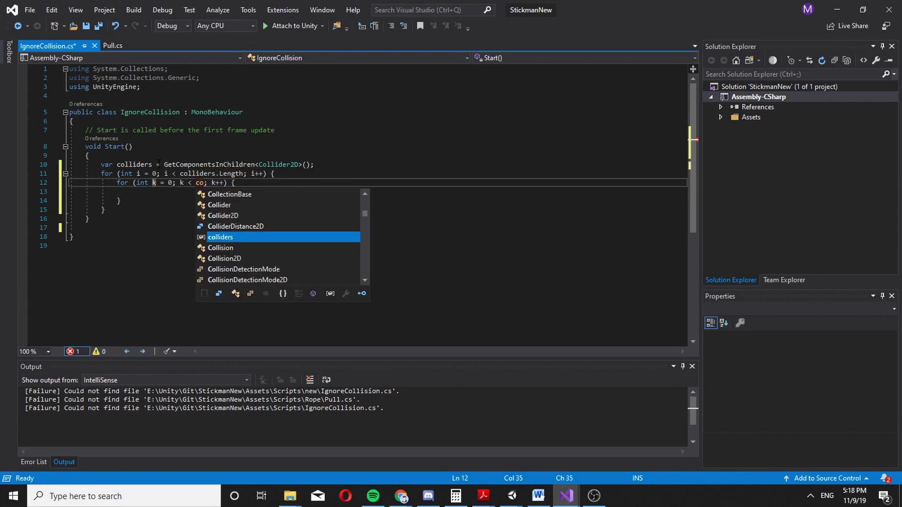
key(Tab)
text(.)
key(Tab)
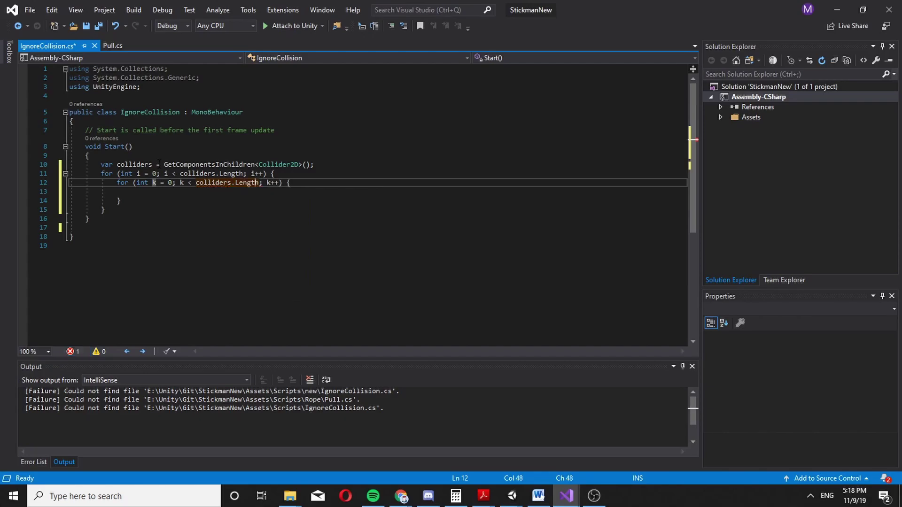
Step: Set the inner loop's starting value of k to i+1 and move into the loop body
key(Left)
key(Left)
key(Left)
key(Left)
key(Left)
key(Left)
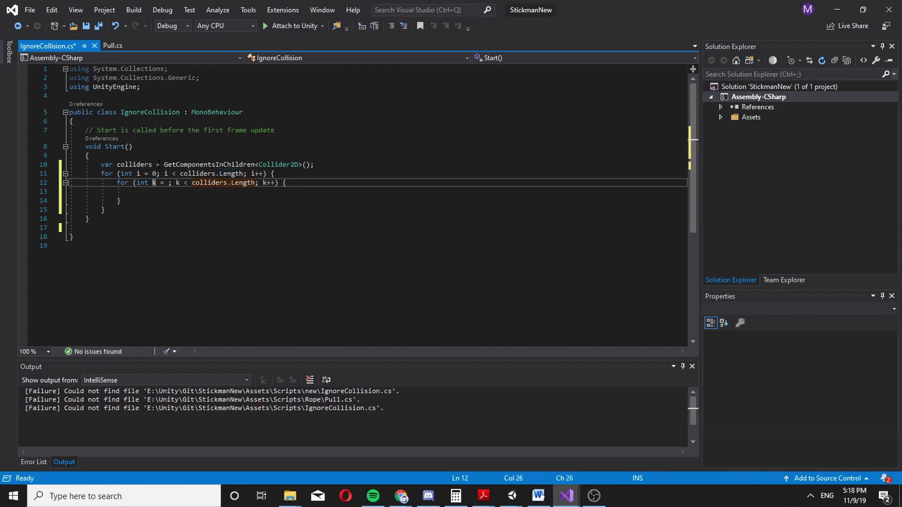
text(i+1)
key(Return)
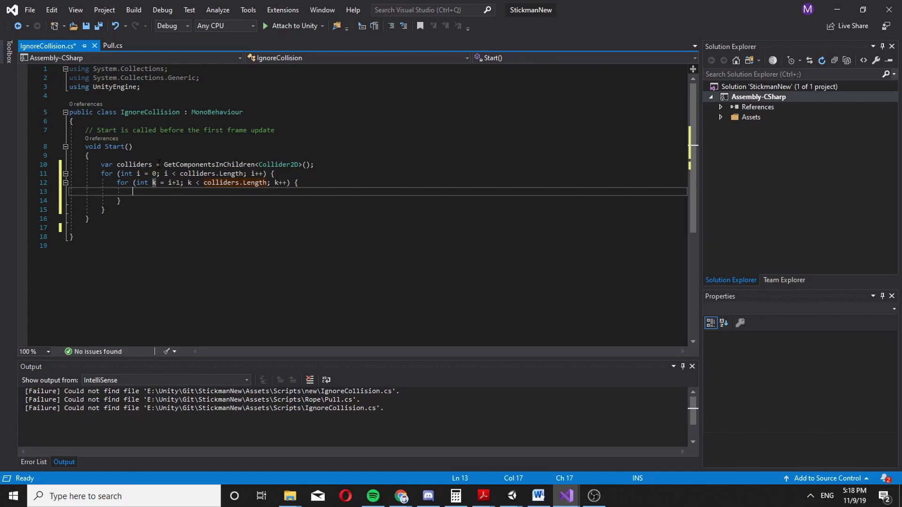
Step: Inside the inner loop, call Physics2D.IgnoreCollision(colliders[i], colliders[k]); and save the script
text(Physics2D.i)
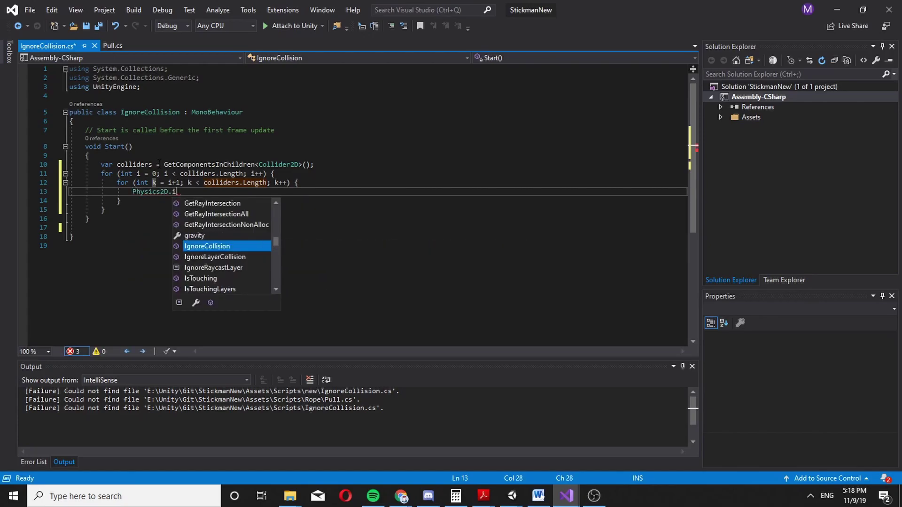
key(Tab)
text(()
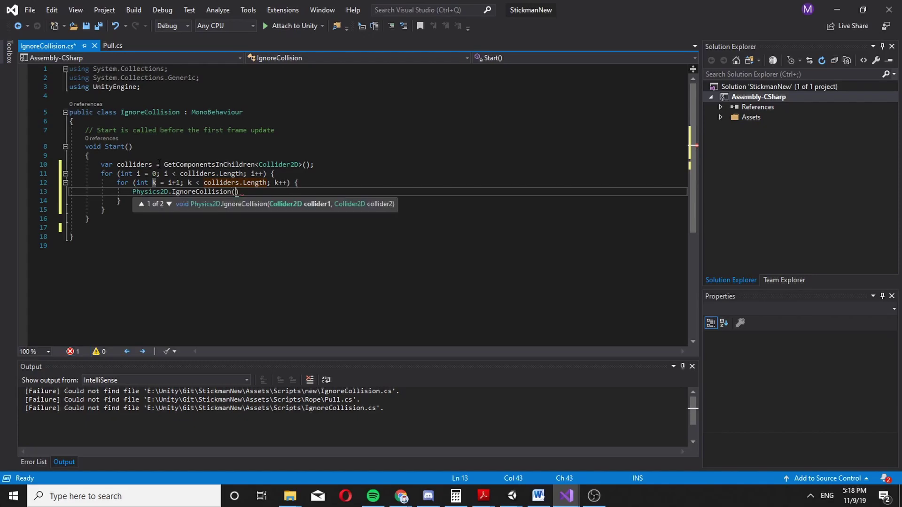
text(colliders.)
key(BackSpace)
text([)
text(i], col)
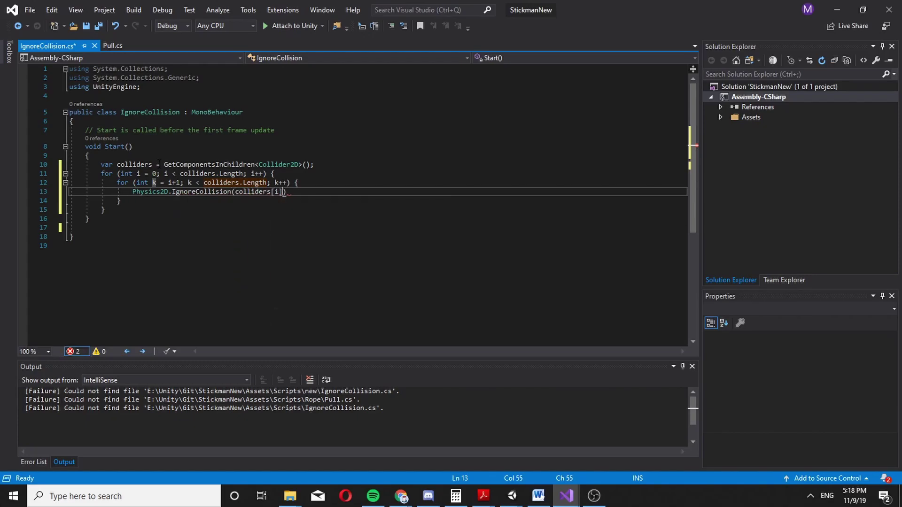
key(Tab)
text([)
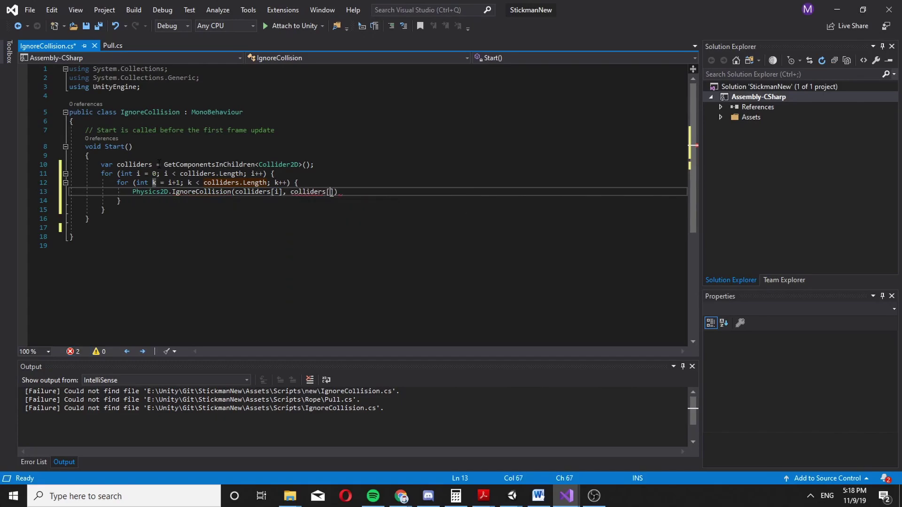
text(k]);)
key(ctrl+s)
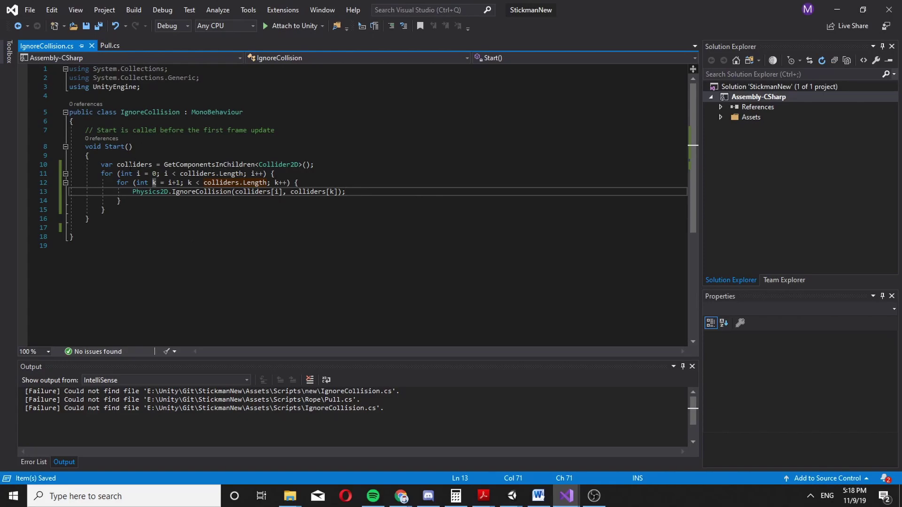
click(130, 164)
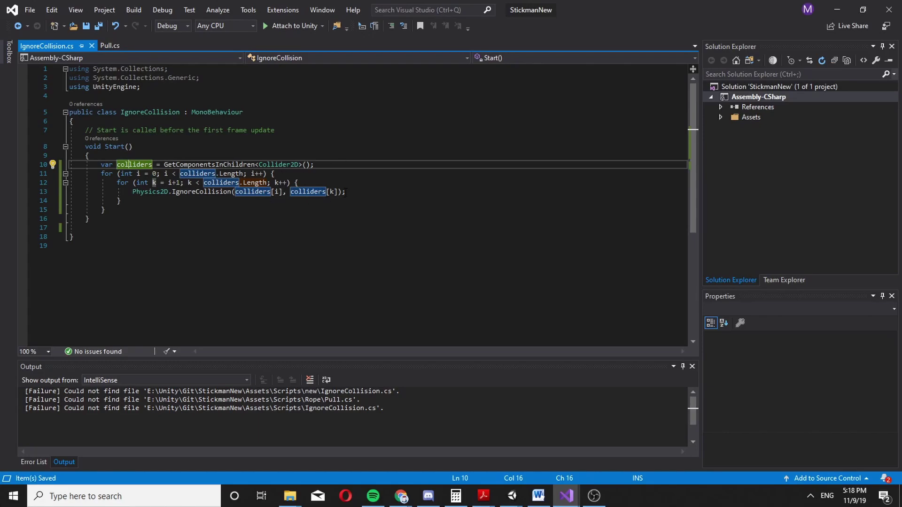
click(240, 202)
key(Up)
key(Up)
key(Up)
key(Up)
key(Up)
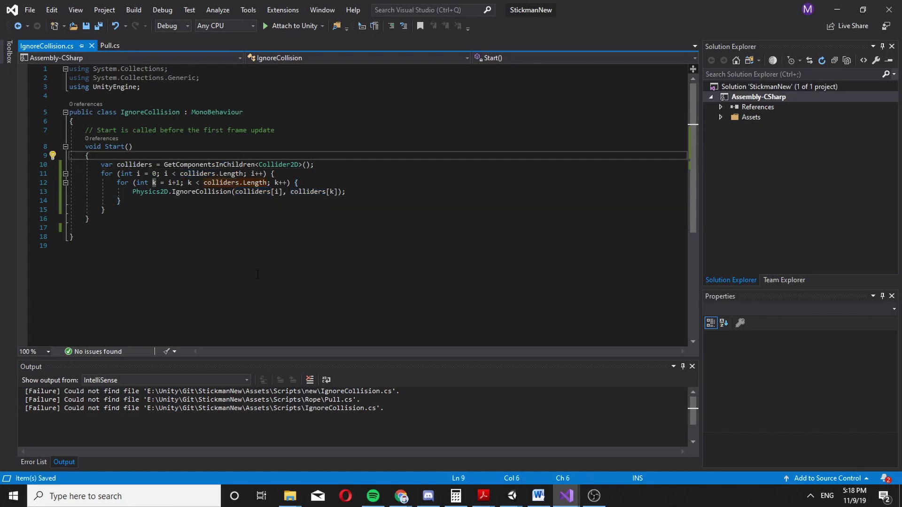
Step: Switch to the StickmanNew project in Unity, run the scene in play mode to check the stickman's collisions, and stop it
mouse_move(512, 496)
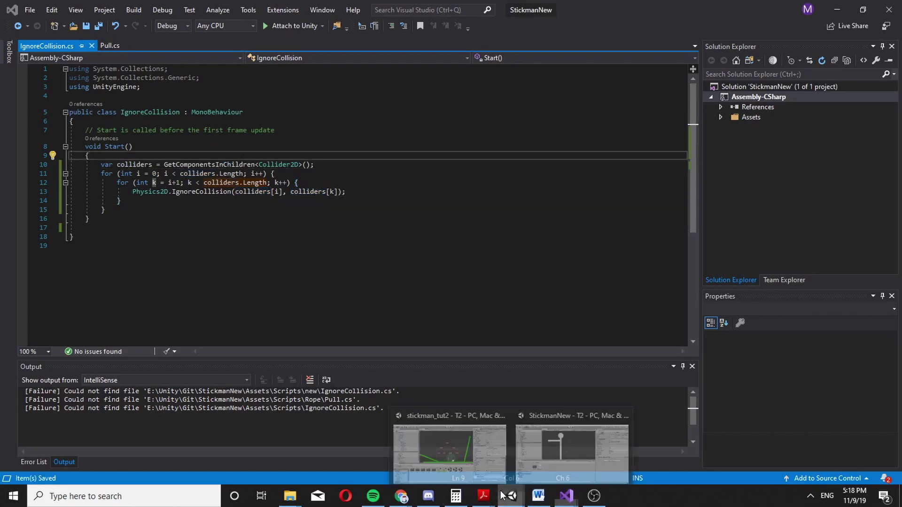
click(539, 463)
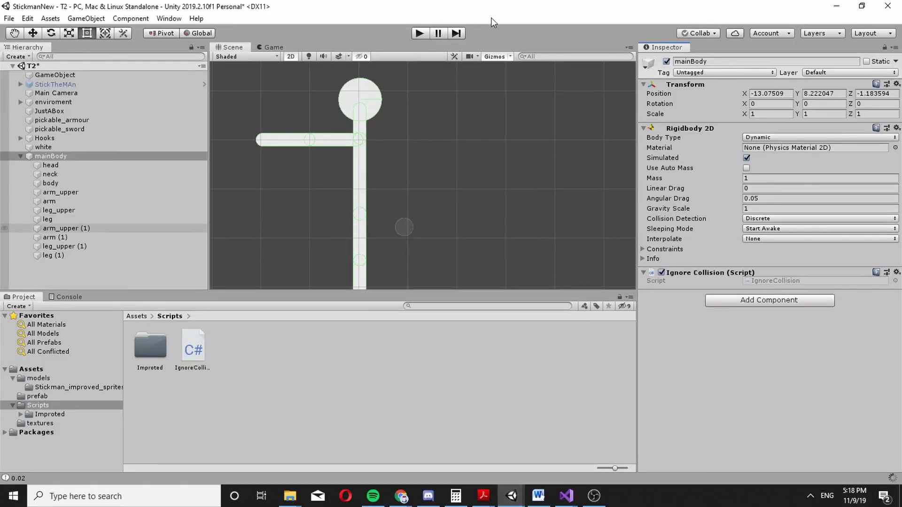
click(424, 35)
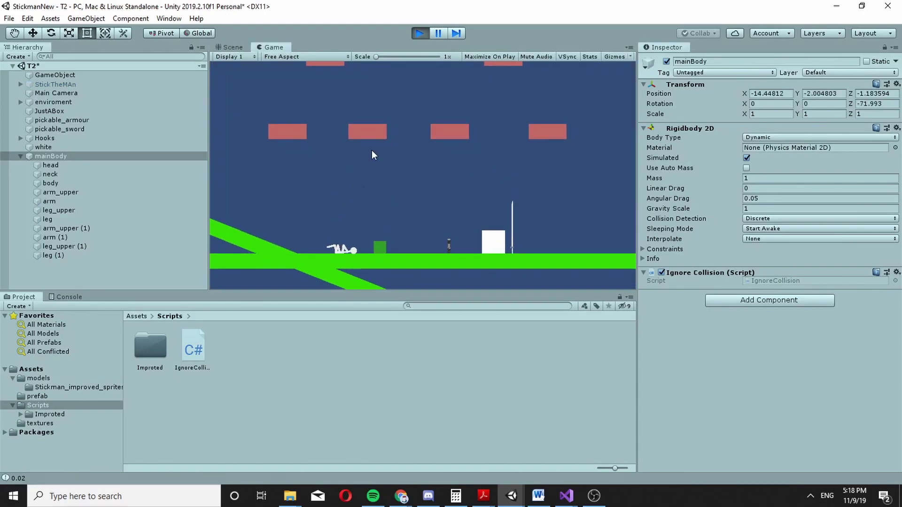
click(421, 34)
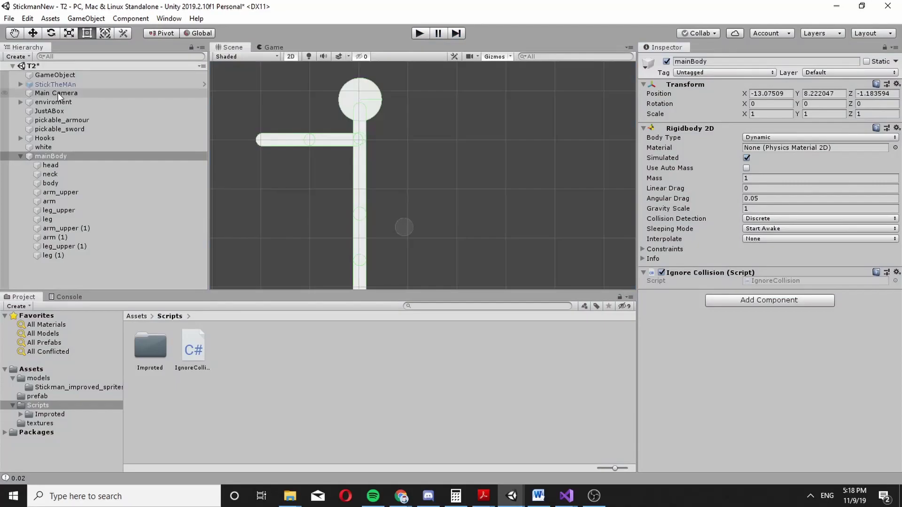
Step: Assign arm (1) as the Rg rigidbody of the Pull script on GameObject
click(87, 75)
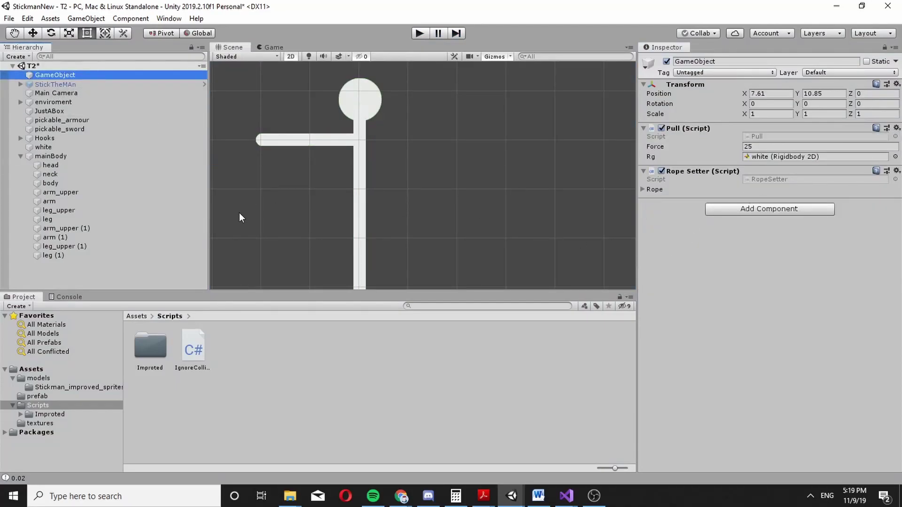
middle_drag(239, 213, 196, 220)
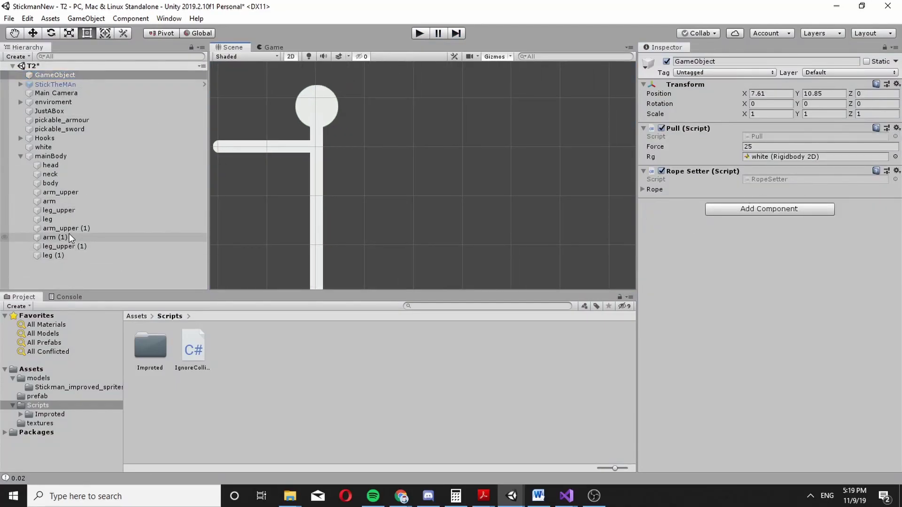
drag(68, 233, 771, 157)
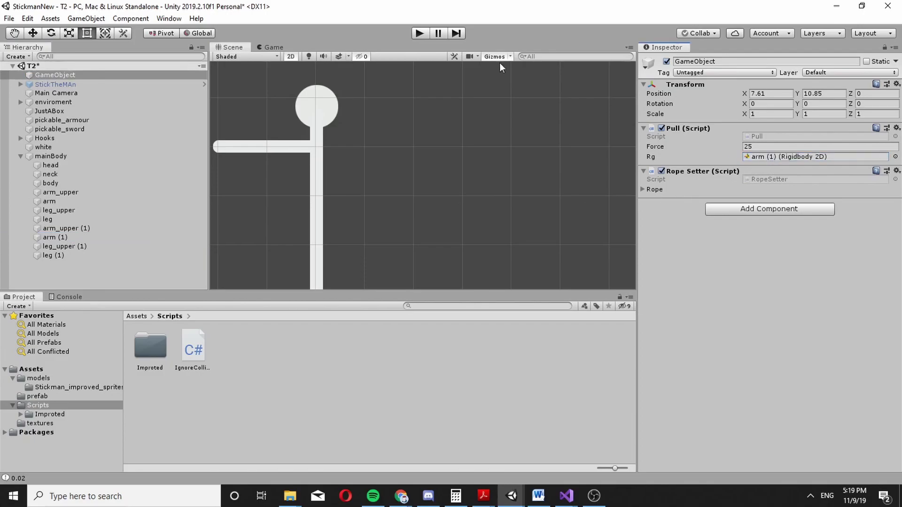
Step: Run the scene in play mode and pull the stickman around by its arm to test the ragdoll movement
click(419, 33)
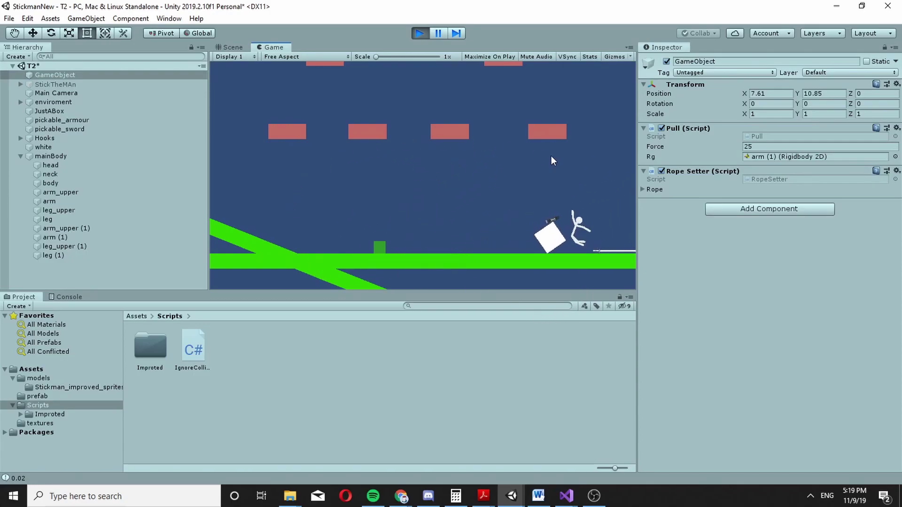
click(461, 153)
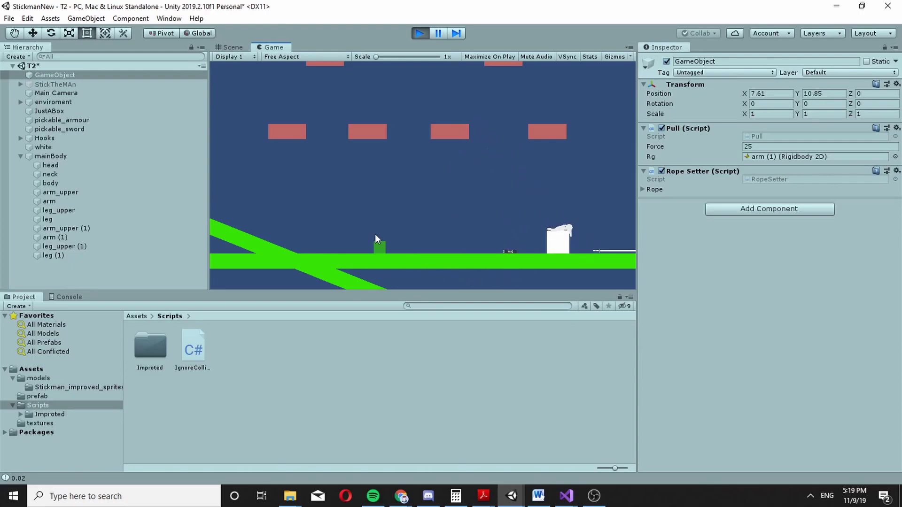
click(463, 132)
mouse_move(481, 149)
mouse_down()
mouse_move(372, 156)
mouse_move(510, 227)
mouse_move(467, 129)
mouse_move(390, 129)
mouse_move(500, 220)
mouse_move(408, 142)
mouse_move(466, 236)
mouse_move(410, 154)
mouse_up()
mouse_move(455, 192)
mouse_down()
mouse_move(387, 168)
mouse_move(428, 250)
mouse_move(486, 218)
mouse_move(454, 164)
mouse_move(447, 185)
mouse_move(469, 194)
mouse_move(410, 141)
mouse_move(473, 185)
mouse_up()
mouse_move(467, 121)
mouse_down()
mouse_move(410, 194)
mouse_move(422, 211)
mouse_up()
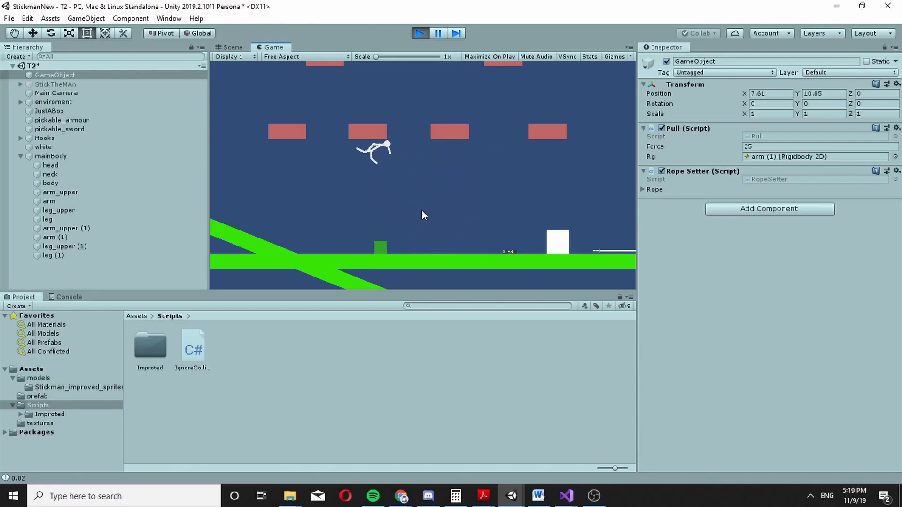